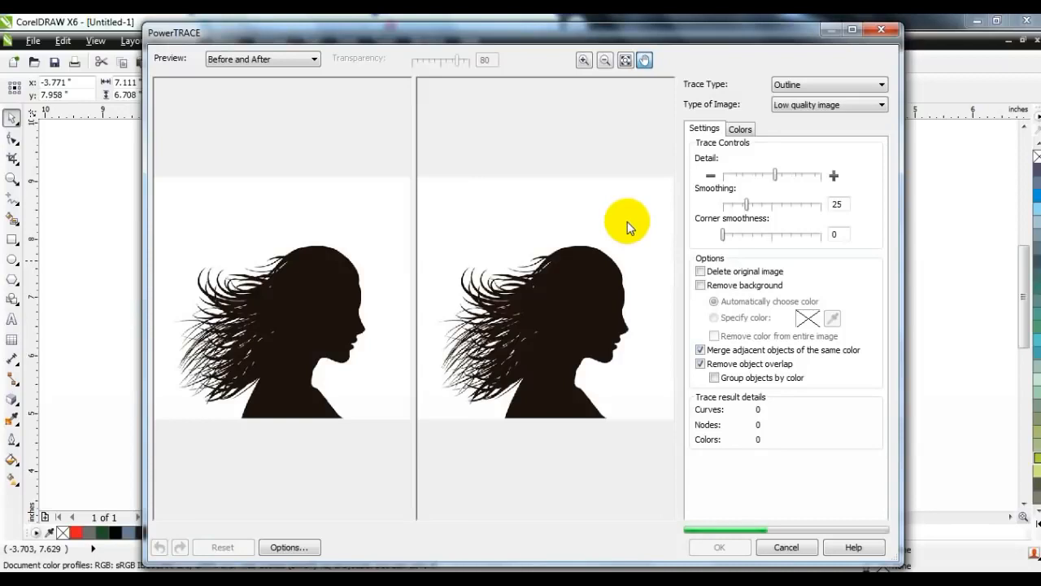
- Trace the profile at maximum detail and move the 97-object traced group onto the page
click(816, 174)
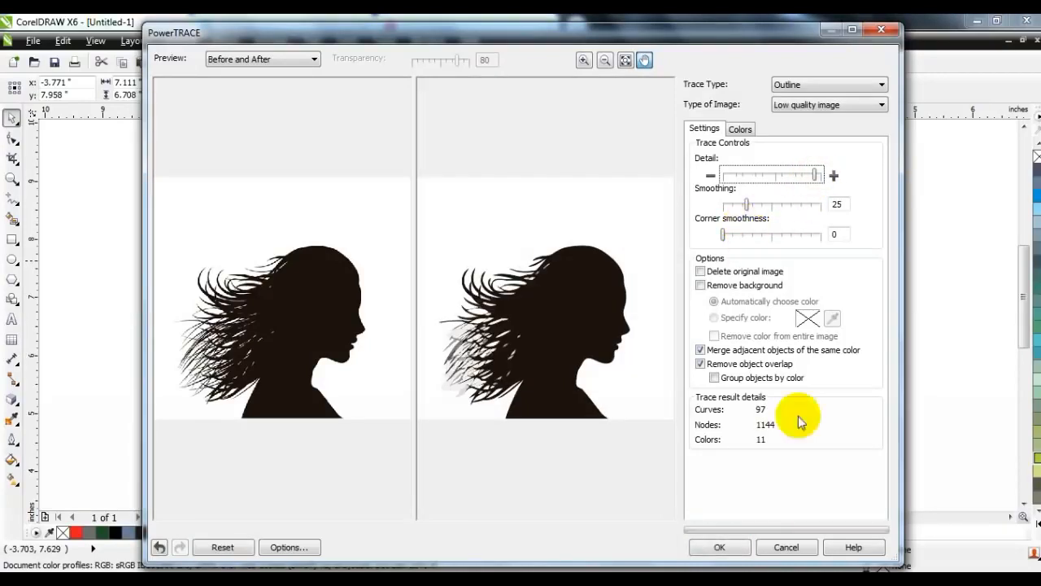
click(726, 547)
key(F3)
drag(458, 346, 682, 346)
click(435, 348)
- Delete the original bitmap and the white background piece of the trace
key(Delete)
click(647, 343)
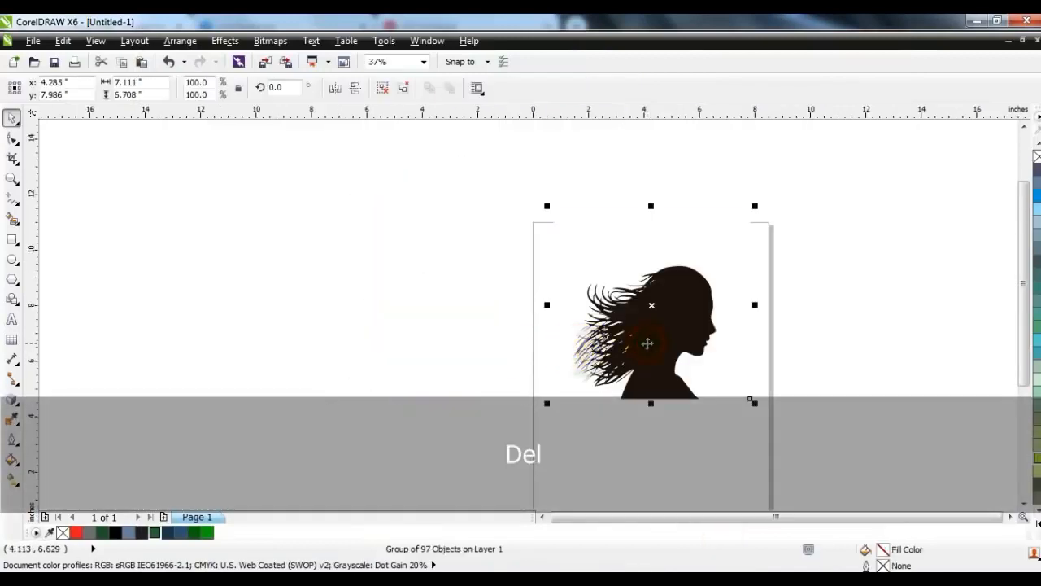
key(shift+F2)
key(Escape)
click(395, 209)
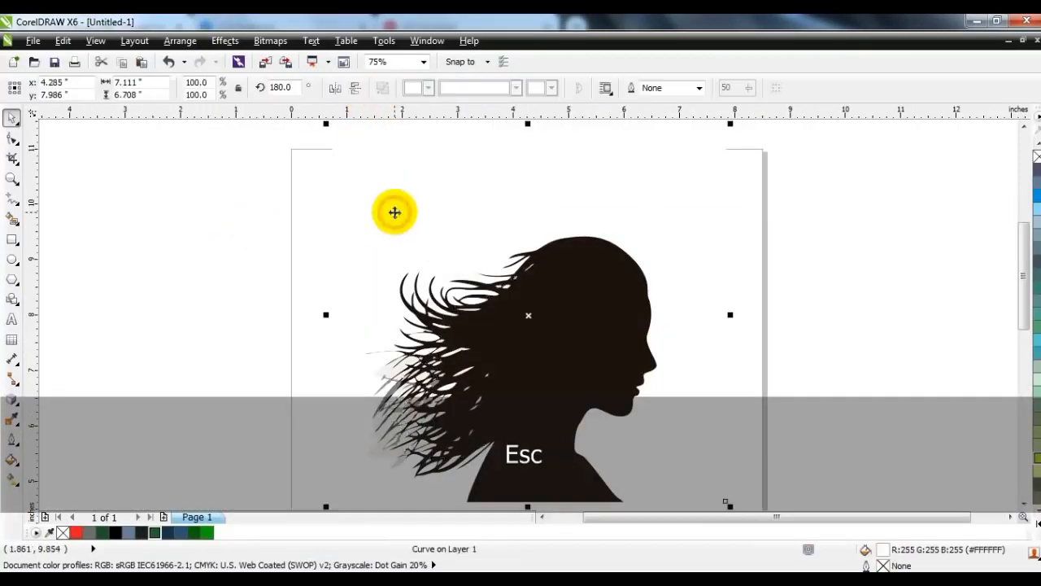
key(Delete)
- Move the main silhouette left off the page and delete the leftover traced pieces
click(516, 296)
key(F3)
drag(542, 321, 336, 321)
drag(448, 217, 594, 428)
key(Delete)
drag(360, 350, 346, 345)
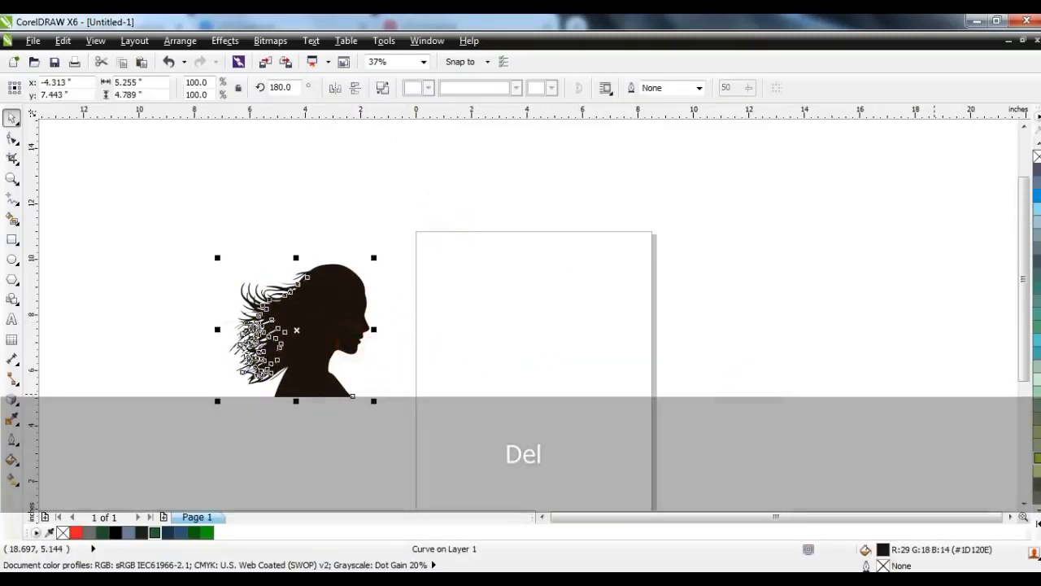
- Fill the silhouette solid black and zoom in on the page area
click(1035, 395)
click(477, 396)
click(333, 349)
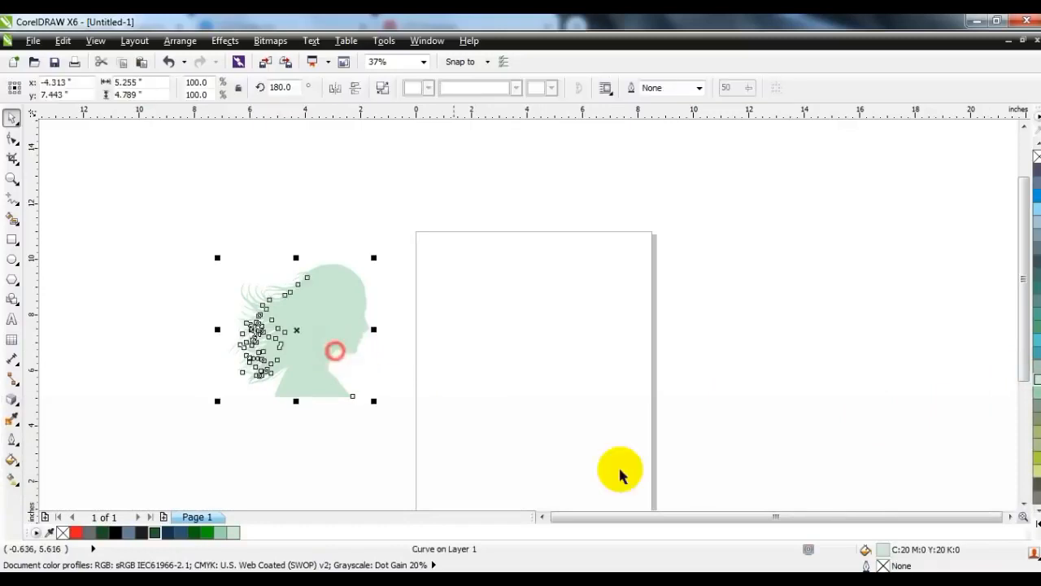
click(118, 533)
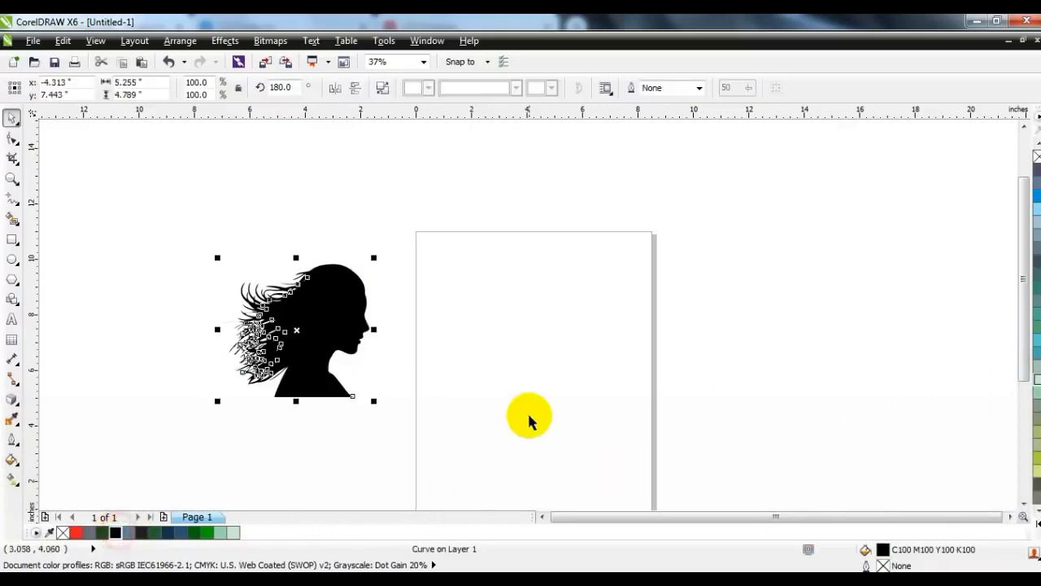
click(529, 414)
click(12, 178)
drag(373, 222, 737, 476)
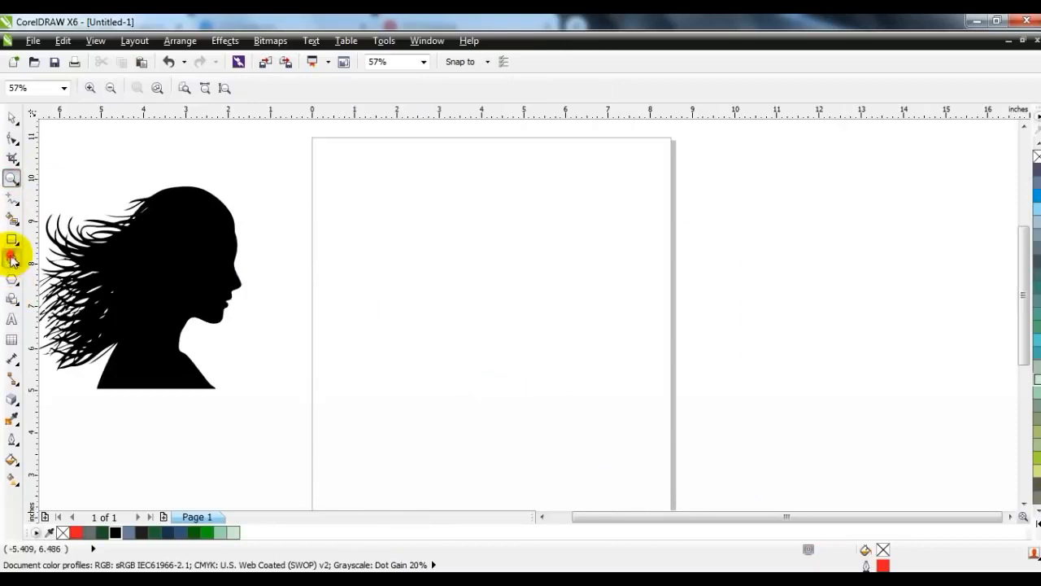
- Draw a 6.148-inch perfect circle on the page and shift it slightly down
click(12, 259)
drag(358, 155, 527, 413)
click(9, 119)
drag(467, 291, 469, 303)
- Set the circle's outline to 4.0 pt and enlarge the silhouette to 122.5%
click(663, 88)
click(638, 184)
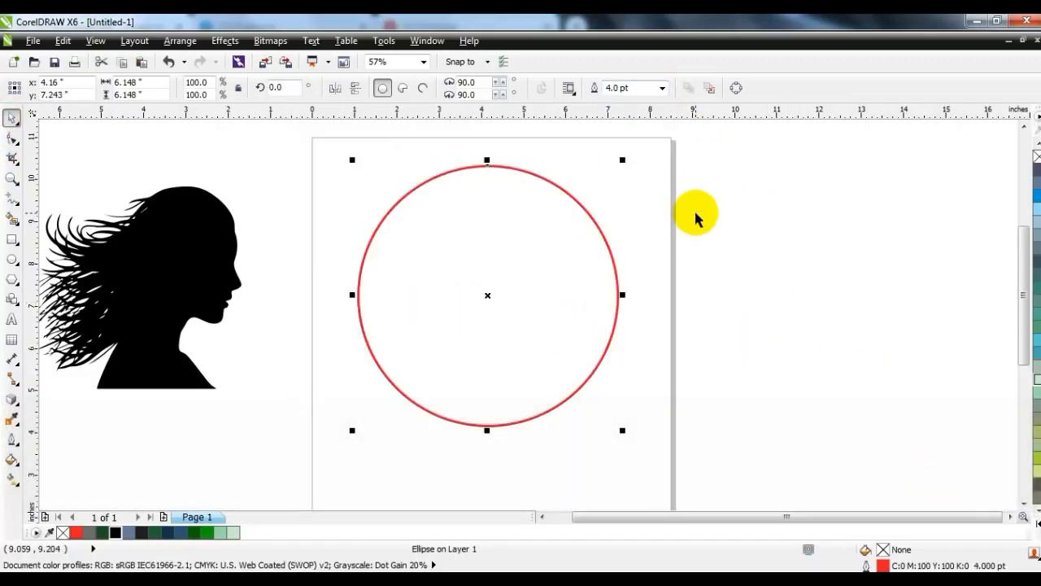
click(692, 214)
click(167, 292)
drag(246, 396, 259, 434)
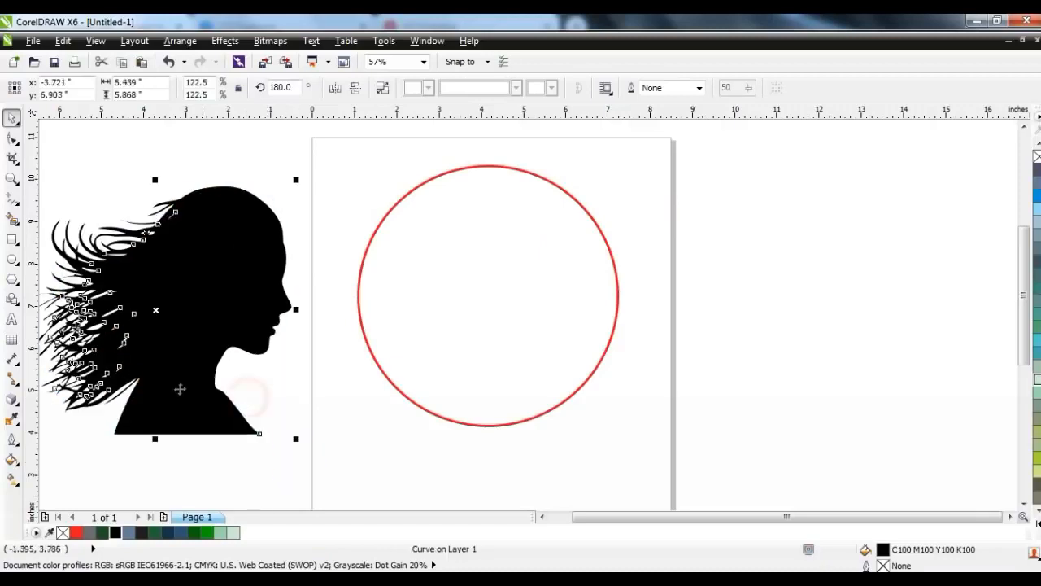
- Move the silhouette over the red circle and scale it to 150% from its centre
drag(182, 381, 442, 392)
drag(266, 187, 221, 120)
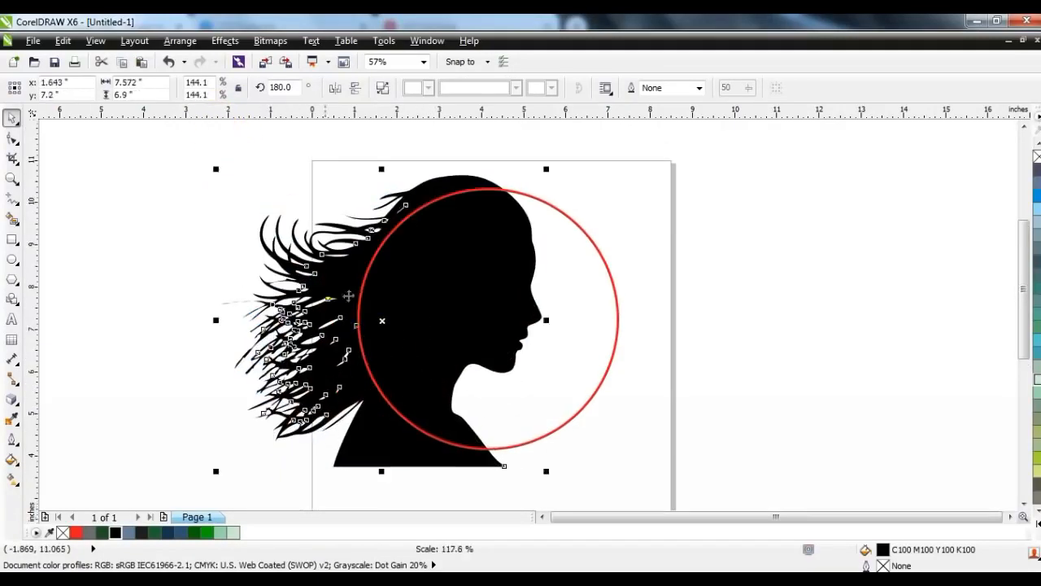
drag(548, 170, 559, 164)
drag(312, 398, 315, 399)
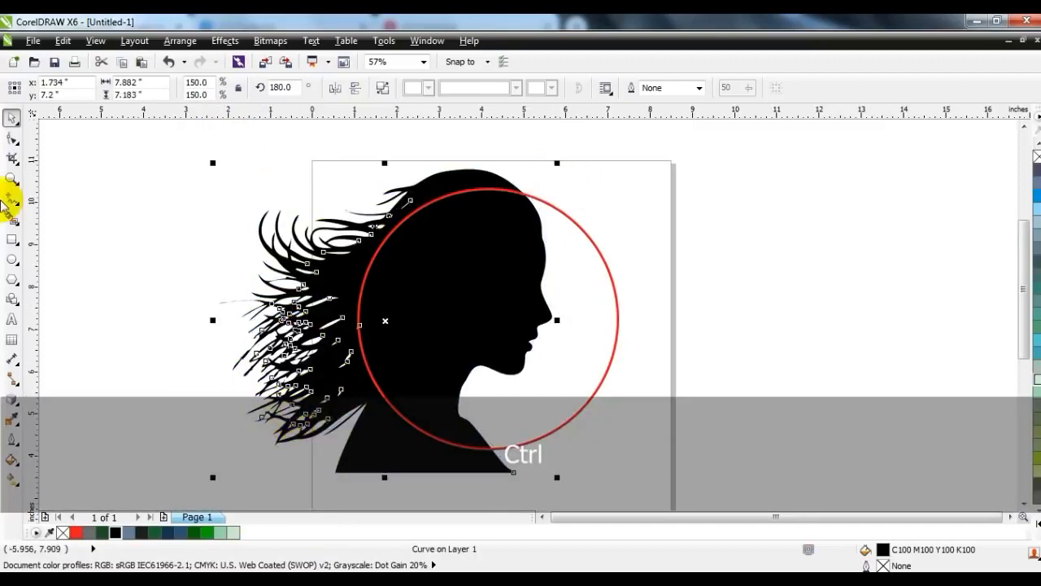
- Delete a node at the silhouette's neck with the Shape tool
click(10, 139)
drag(481, 412, 449, 440)
key(Delete)
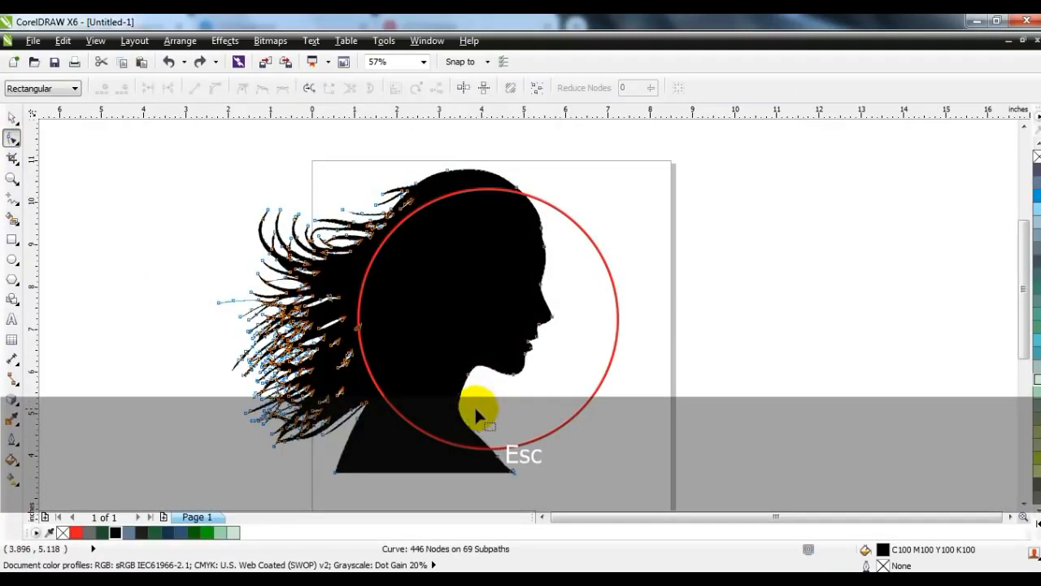
- Remove another neck node and convert the neck segment to a line, then a curve
drag(459, 413, 431, 476)
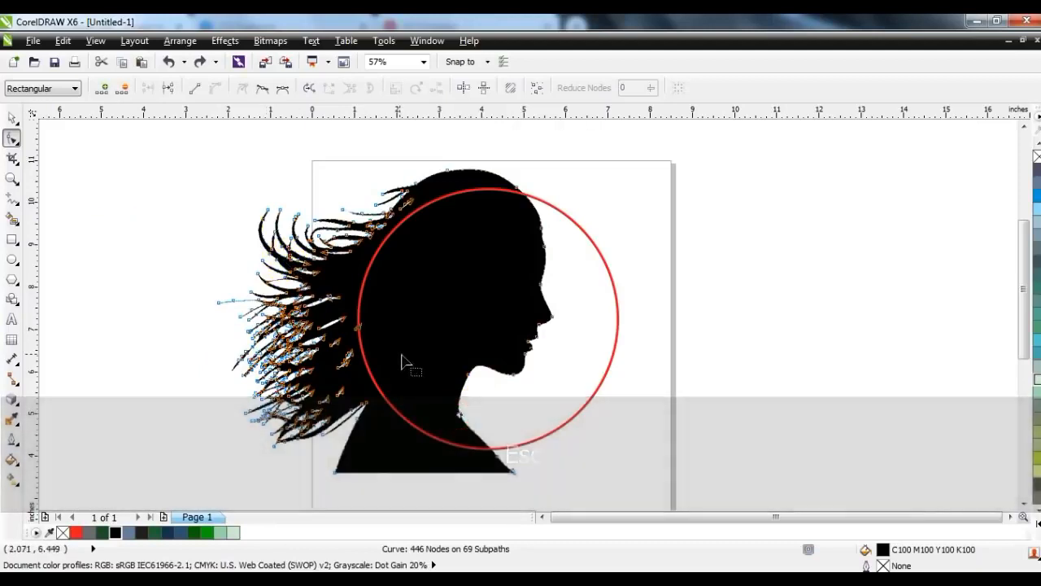
key(Delete)
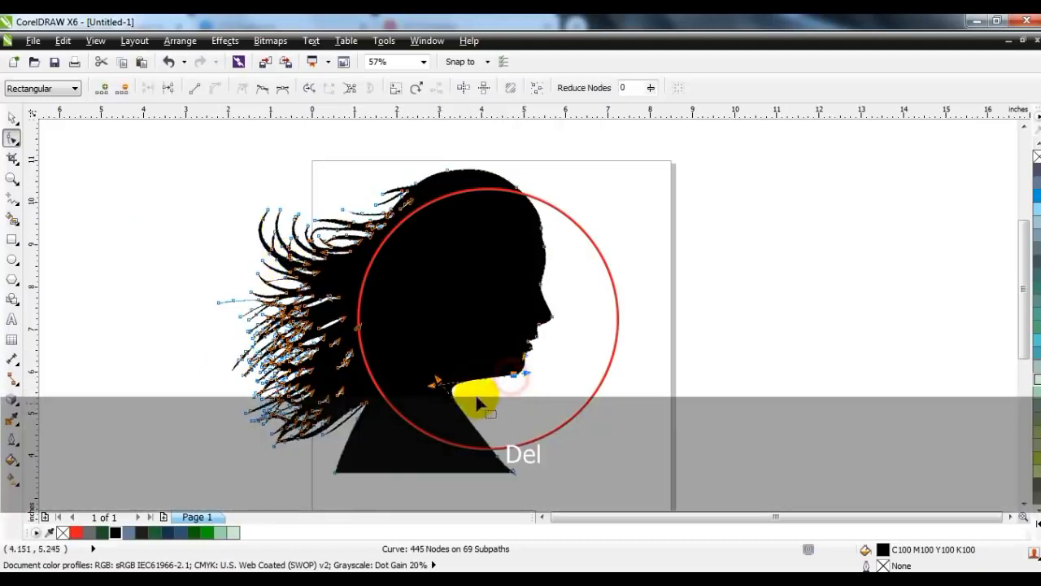
click(457, 403)
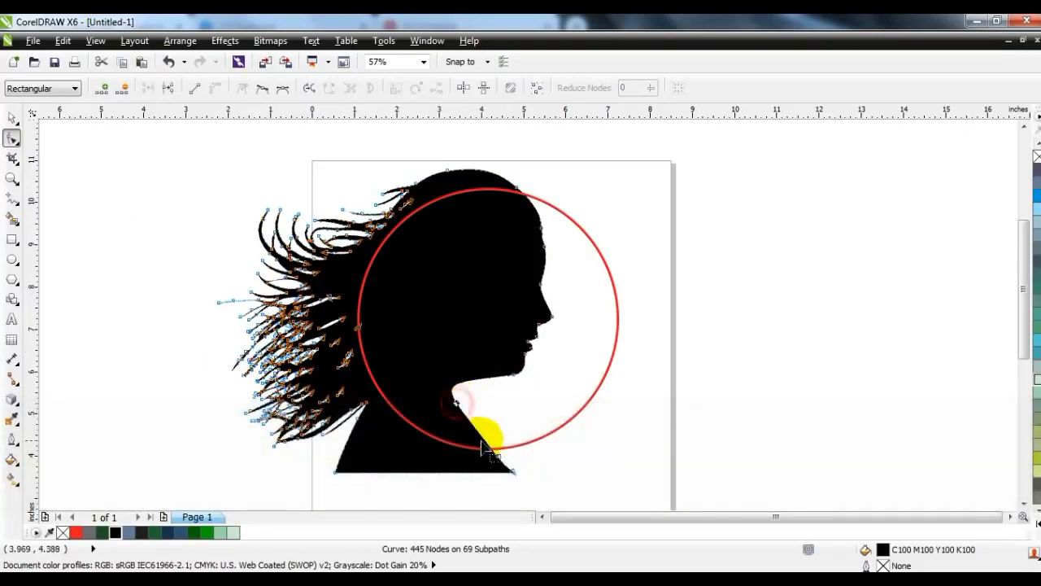
click(197, 89)
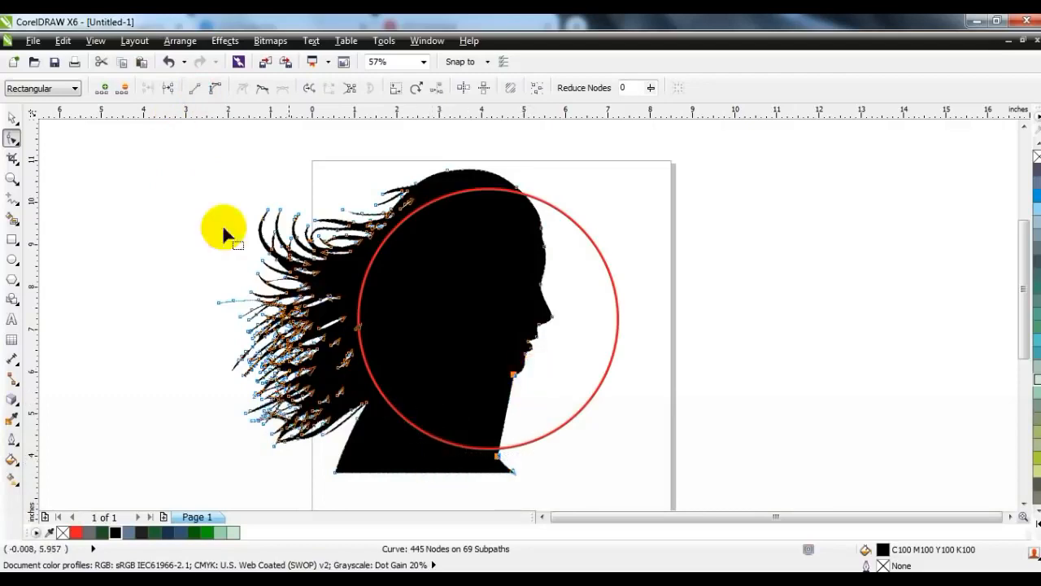
click(217, 89)
- Bend the neck segment and chin handle into a smooth concave scoop, then reselect the silhouette
drag(511, 419, 443, 334)
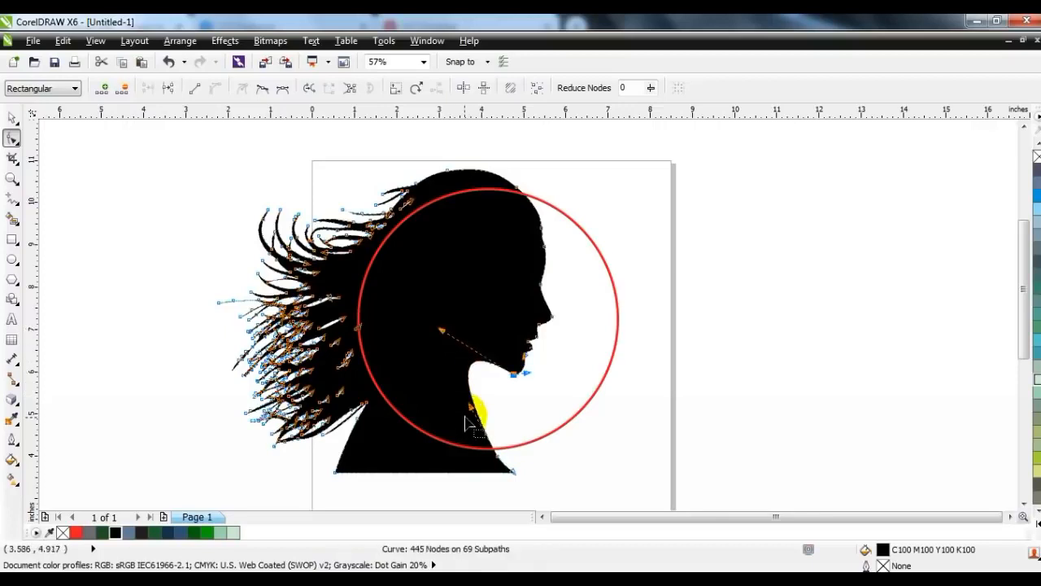
drag(435, 415, 420, 432)
drag(441, 329, 437, 339)
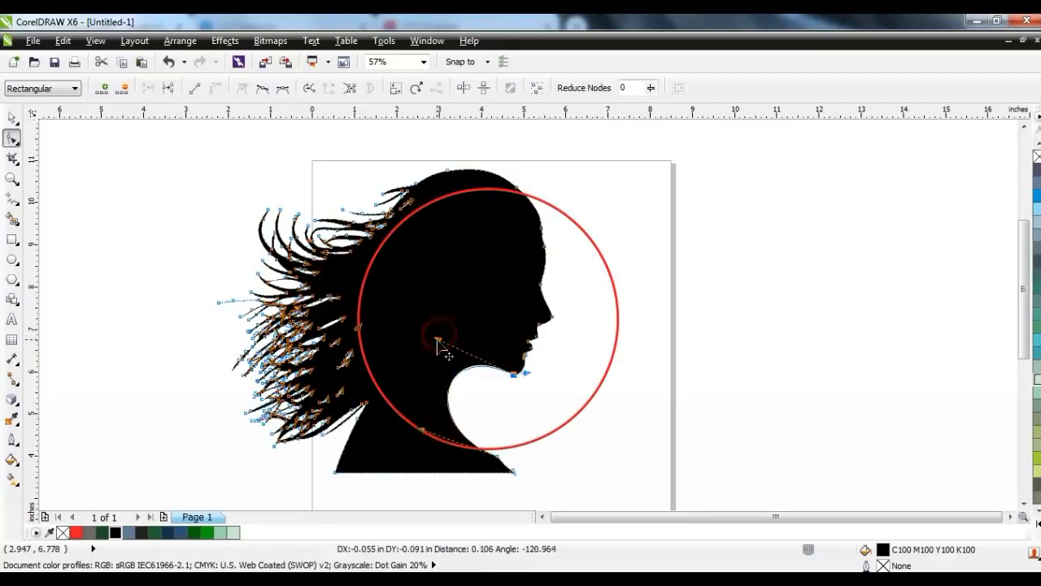
click(10, 121)
click(756, 295)
click(326, 287)
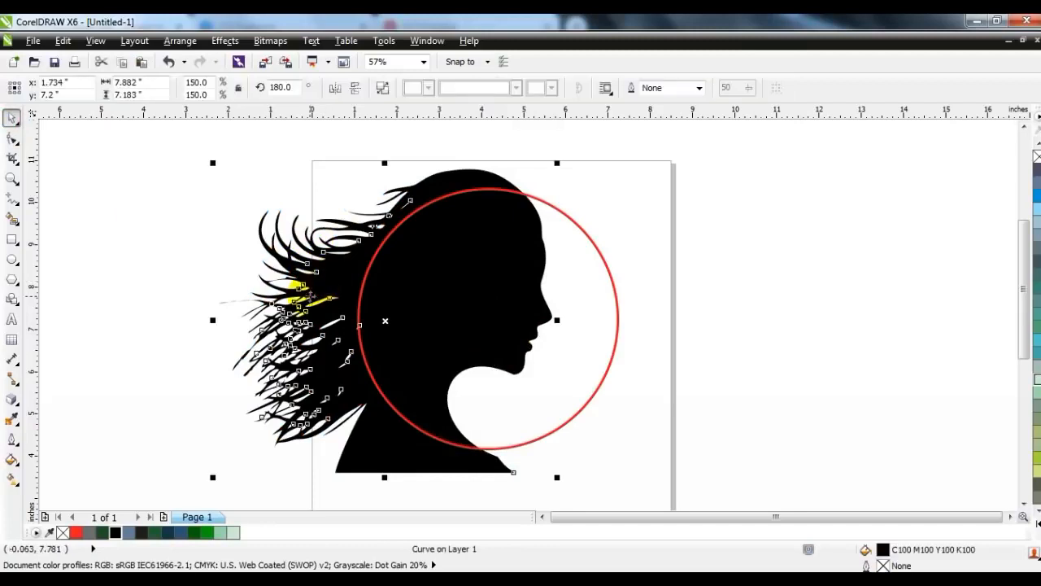
- Trim the red circle with the silhouette brought to front, then move the silhouette right
key(shift+Page_Up)
shift+click(574, 236)
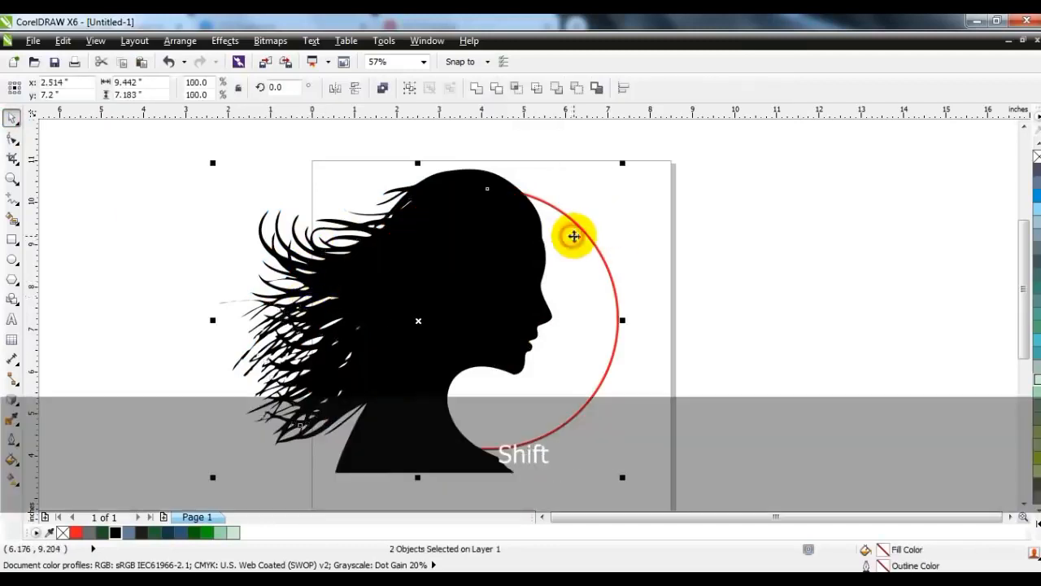
click(496, 88)
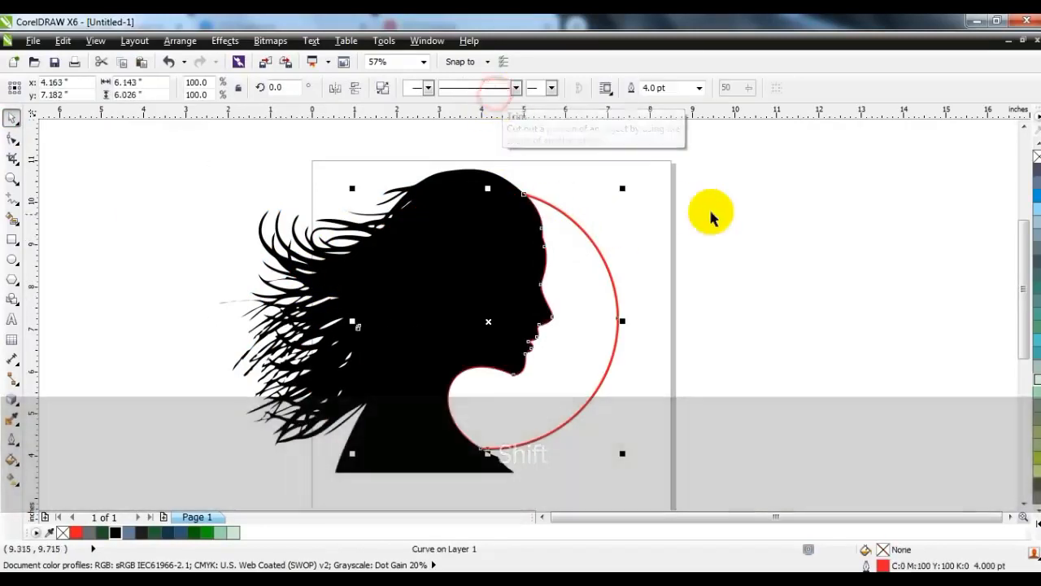
click(688, 214)
drag(411, 298, 869, 285)
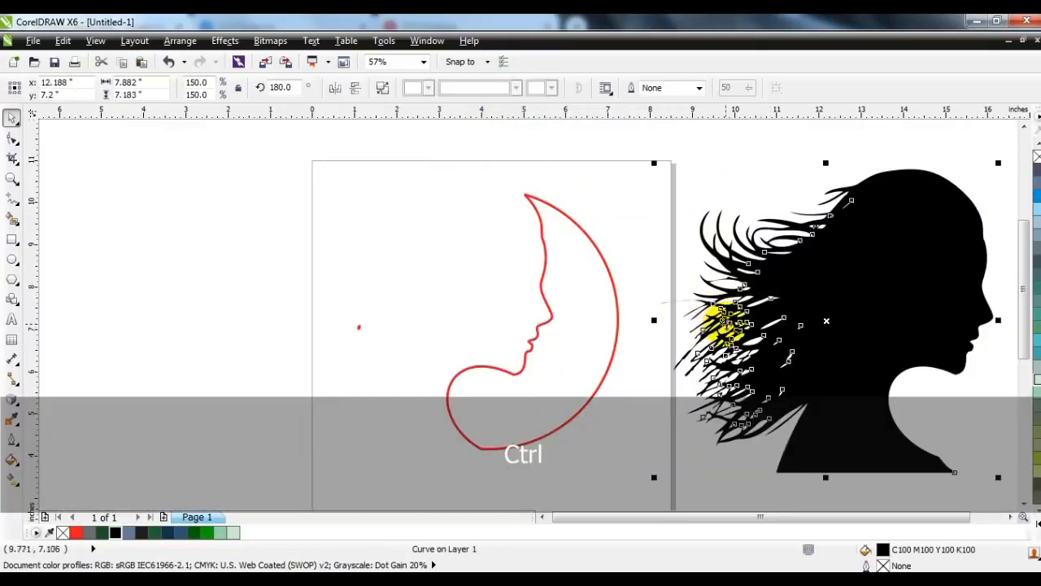
- Break apart the trimmed curve, delete the small leftover dot, and select the face crescent
click(546, 317)
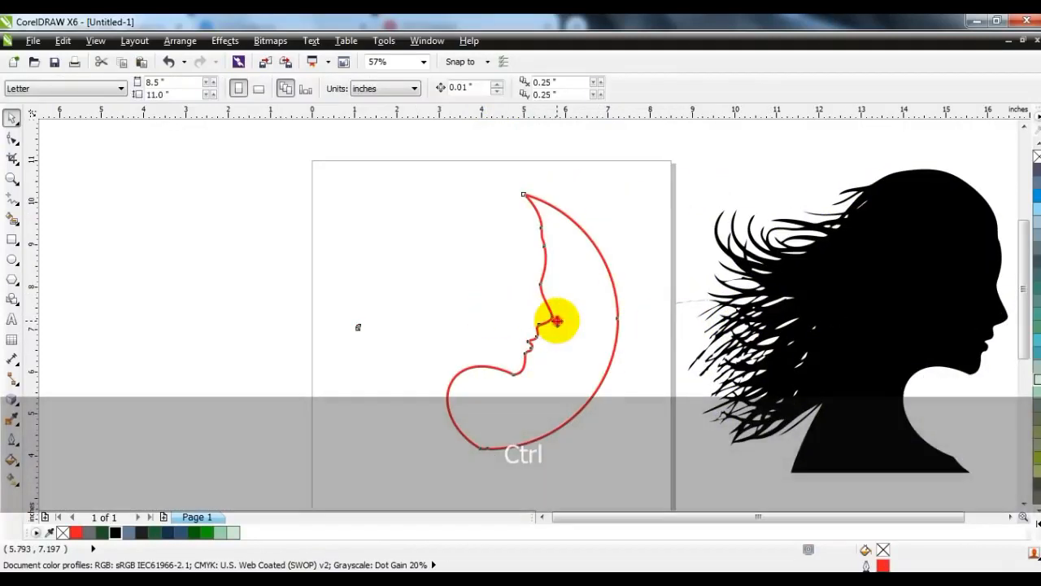
click(555, 319)
click(382, 88)
drag(416, 274, 326, 375)
key(Delete)
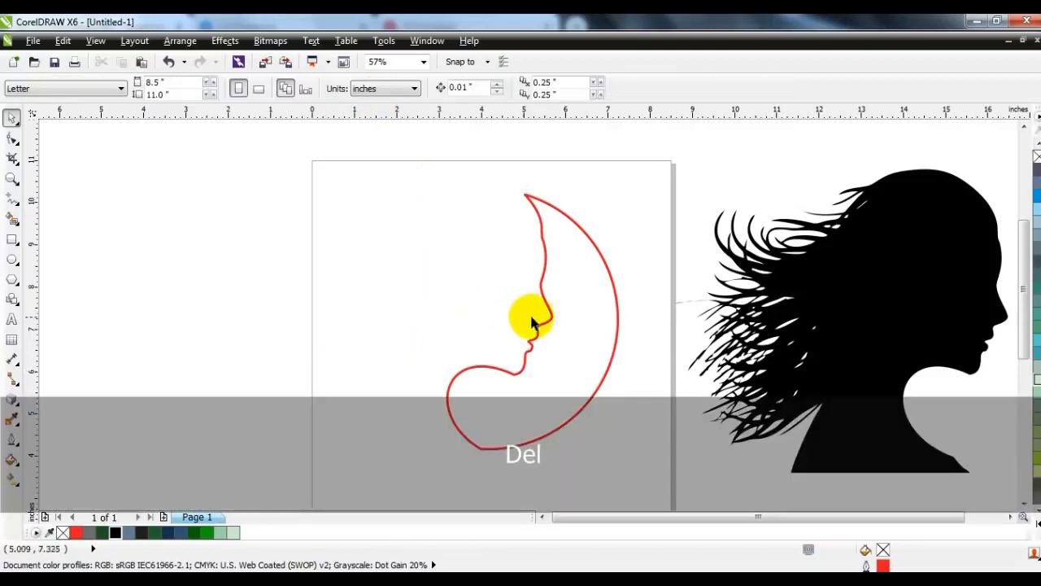
click(541, 320)
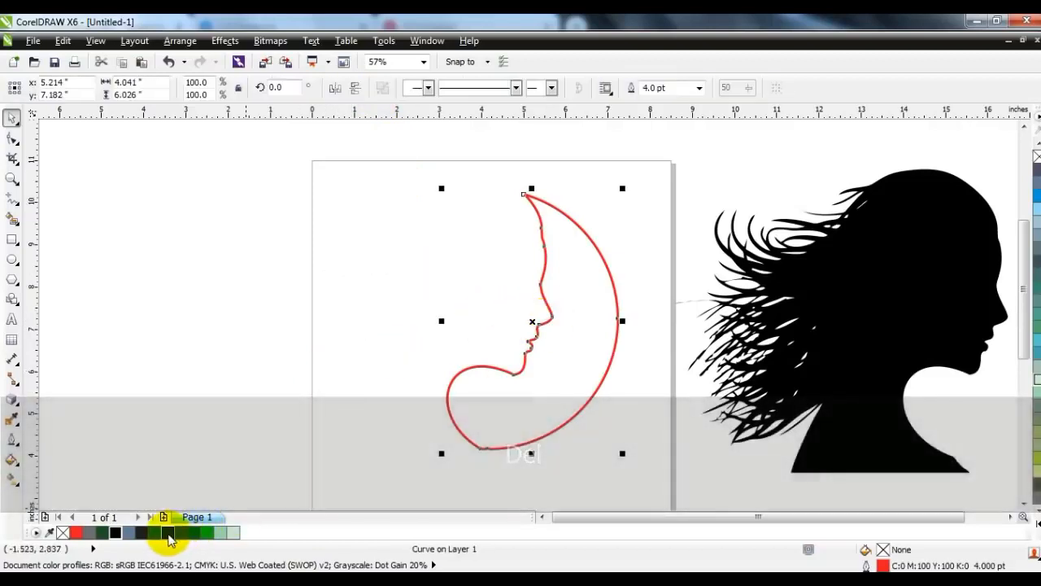
- Fill the crescent face shape dark navy
click(168, 532)
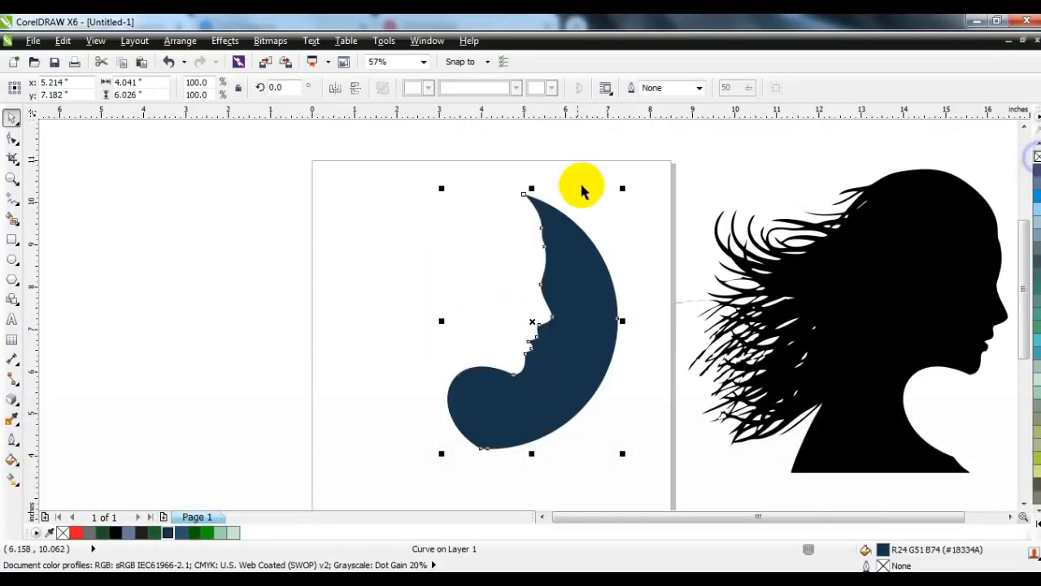
click(590, 173)
click(593, 324)
click(254, 314)
click(508, 411)
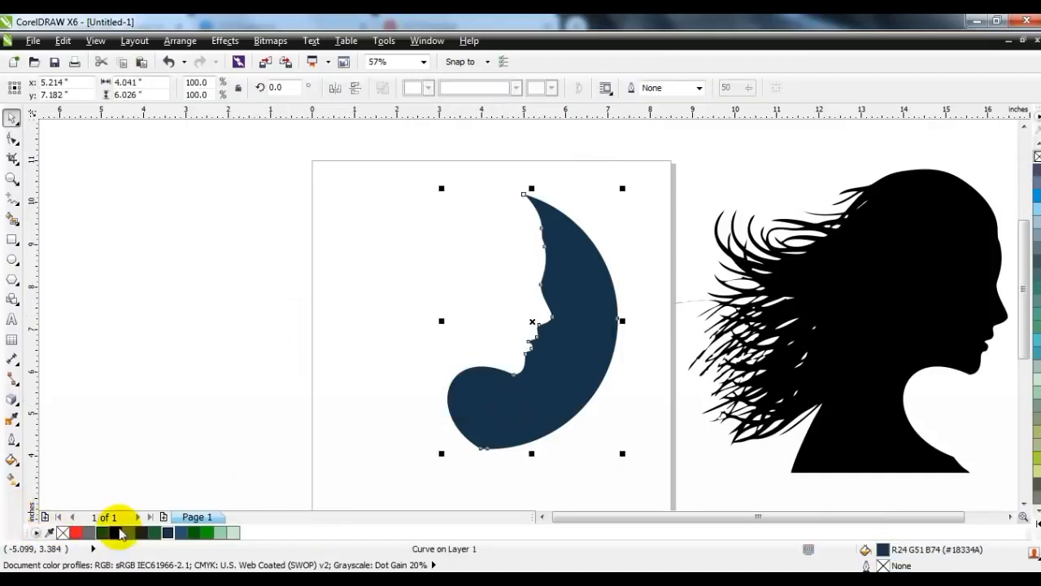
- Apply a linear fountain fill across the face, from navy to lighter blue
click(13, 480)
drag(528, 353, 593, 356)
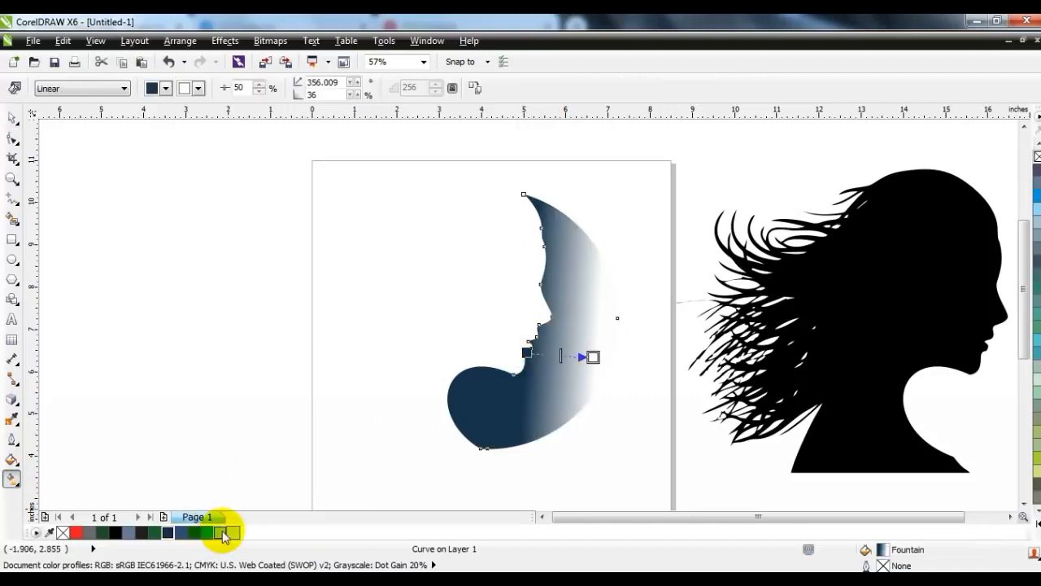
drag(195, 532, 593, 356)
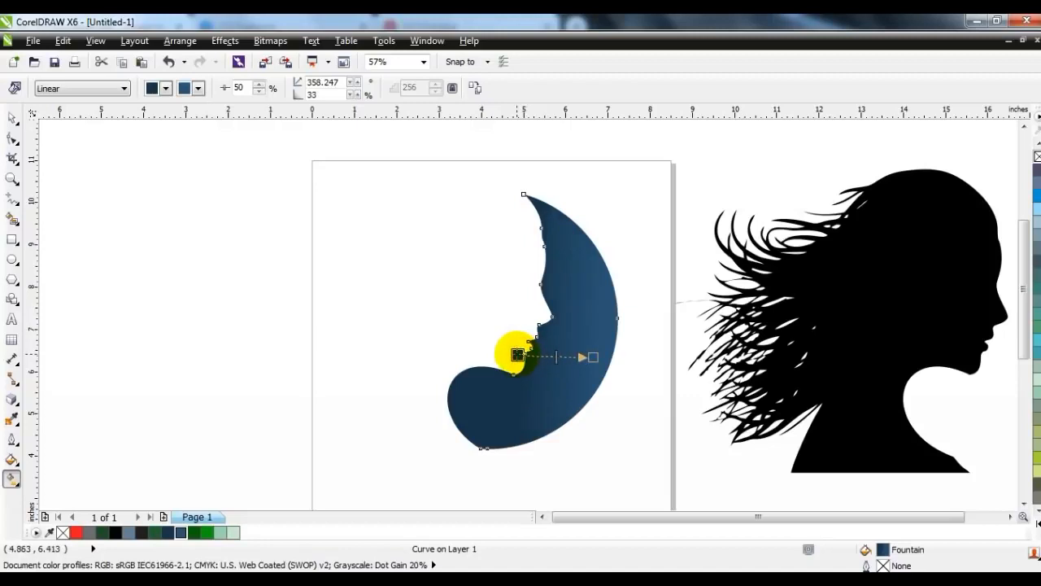
click(12, 118)
click(177, 337)
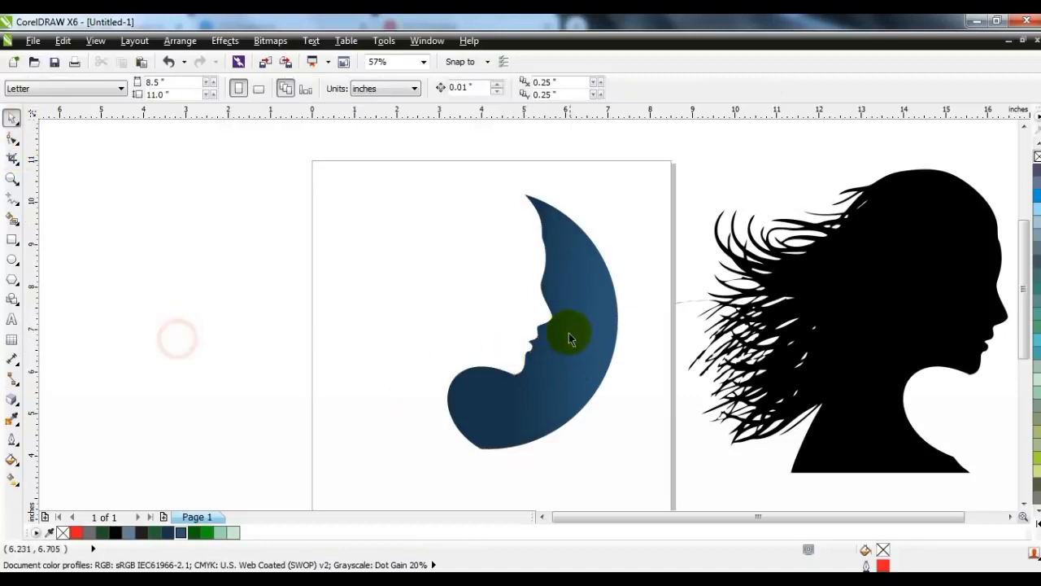
- Delete the black reference silhouette
click(576, 338)
ctrl+click(813, 298)
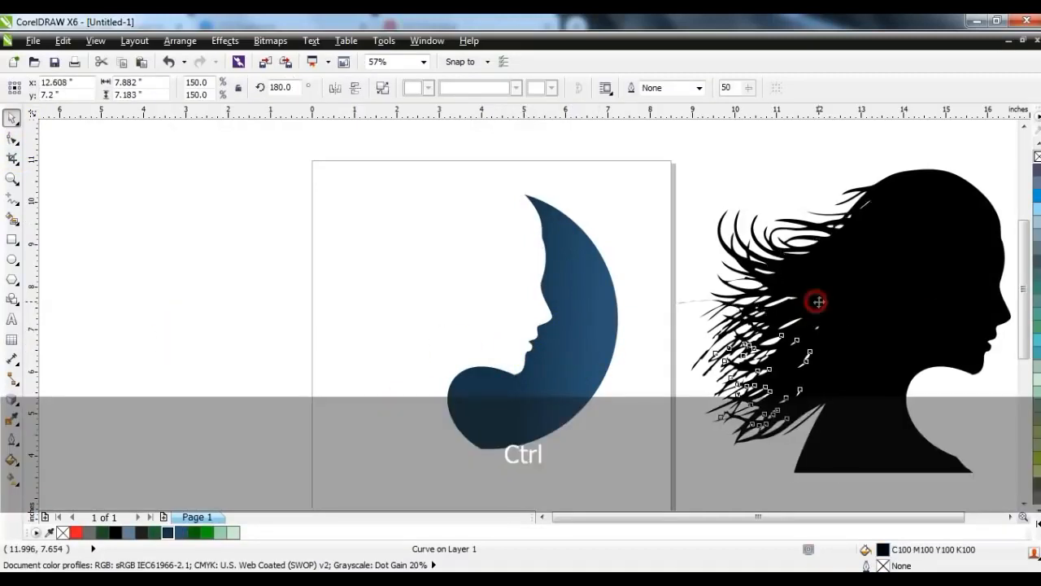
key(Delete)
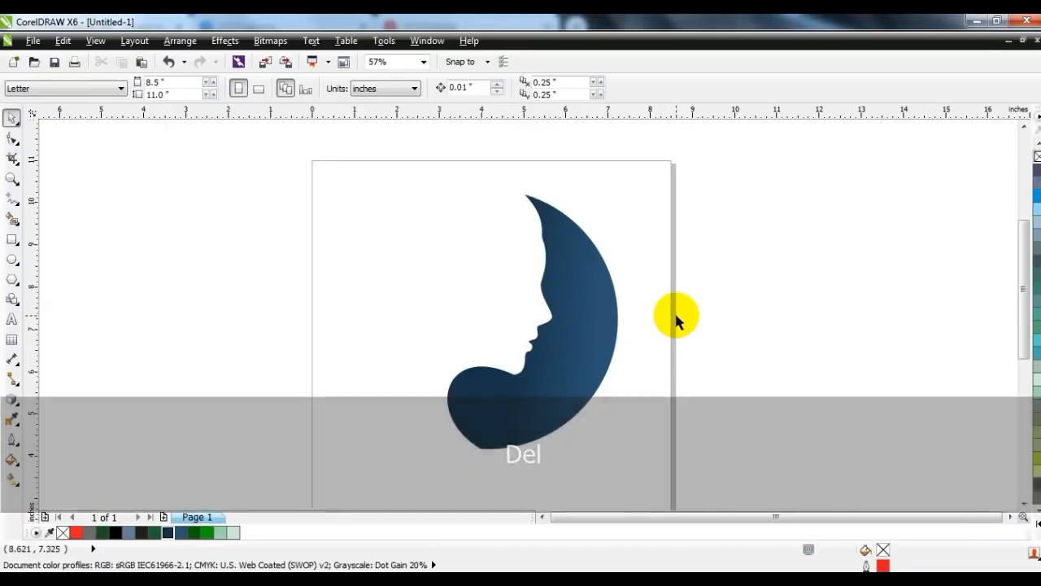
- Draw a 1.5 pt circle about 6.075 inches across, positioned and sized to enclose the face
click(12, 260)
drag(344, 187, 473, 449)
click(12, 119)
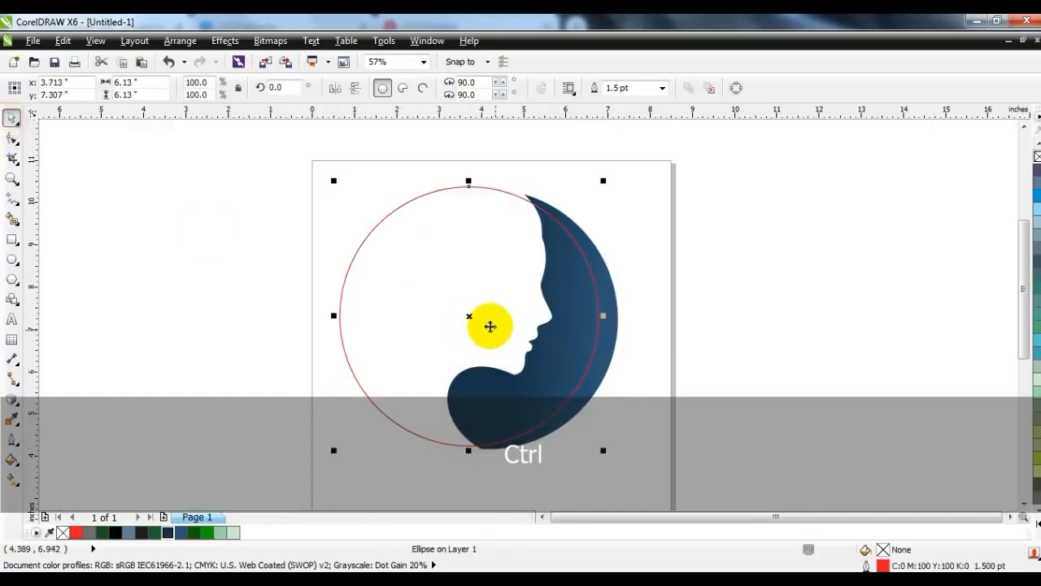
drag(472, 314, 490, 317)
drag(351, 180, 355, 184)
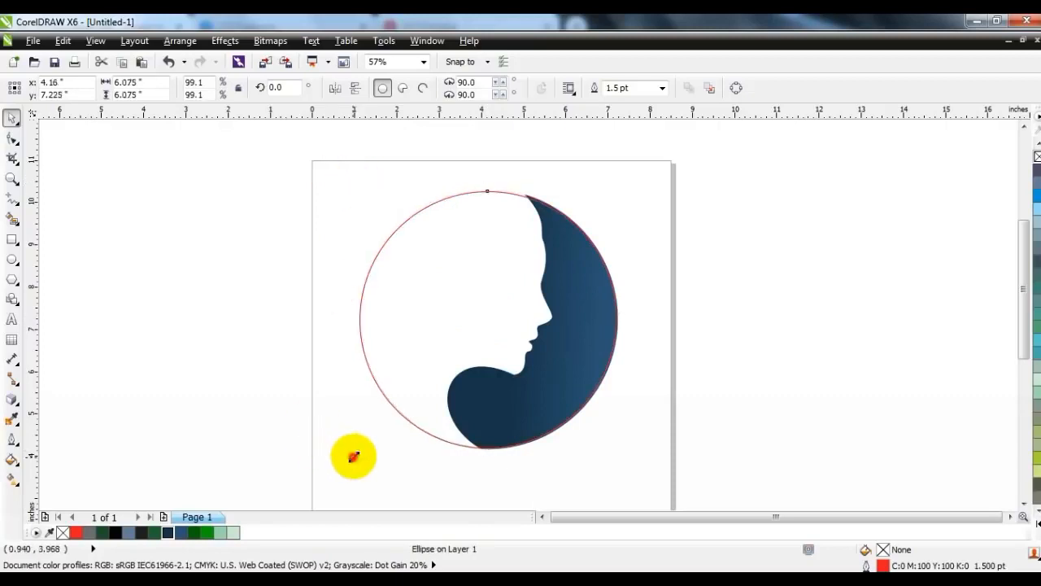
click(314, 472)
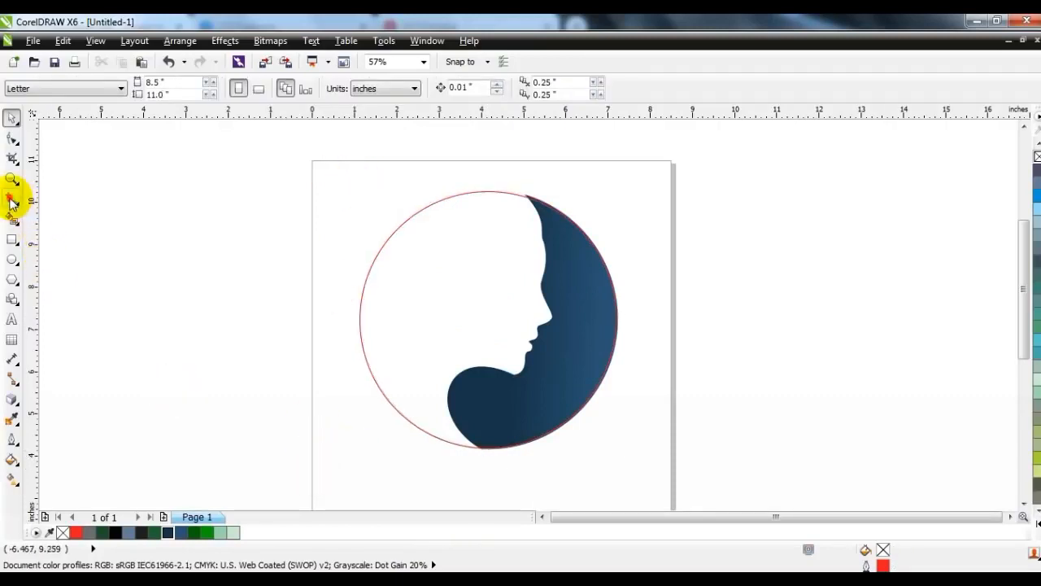
click(13, 197)
- Draw a polyline from the circle's bottom to its top and convert its segments to curves
drag(469, 450, 528, 200)
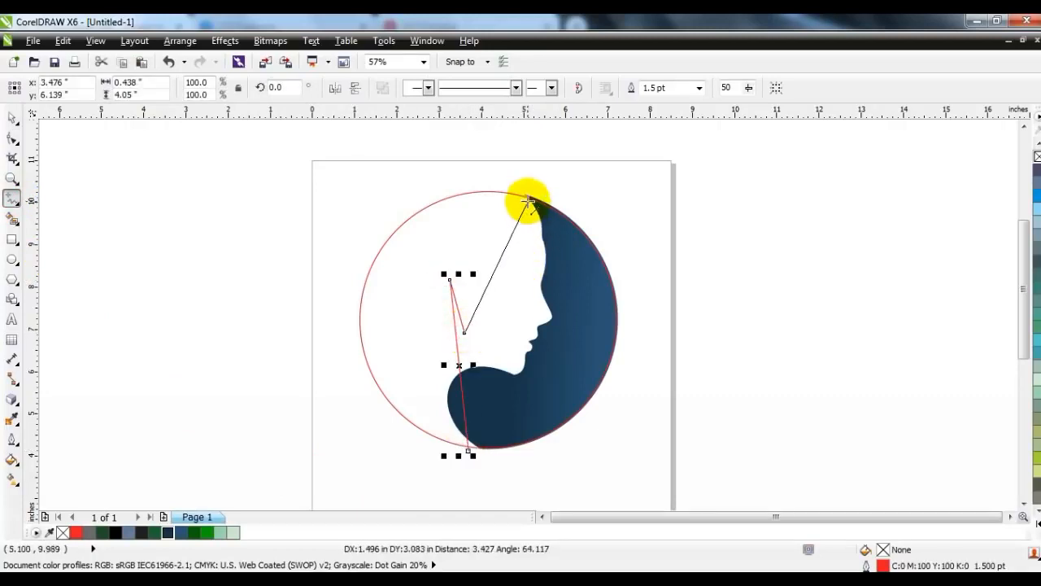
click(530, 193)
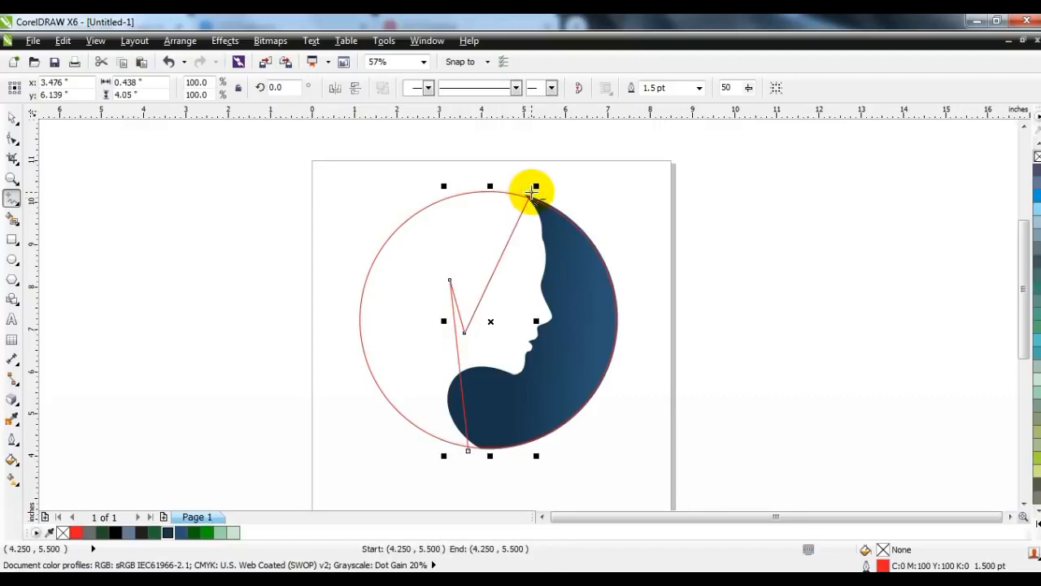
click(12, 139)
drag(291, 166, 596, 446)
click(213, 88)
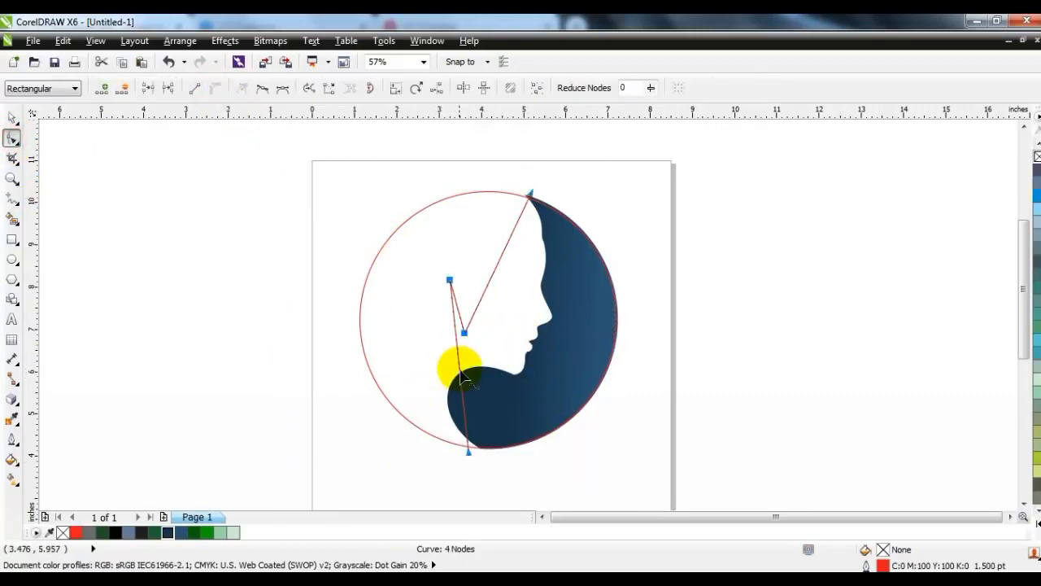
- Bend the outer segment into a sweeping curve for the hair's lower and upper parts
drag(460, 371, 424, 363)
drag(470, 453, 478, 453)
drag(428, 399, 410, 415)
click(410, 414)
drag(409, 336, 442, 326)
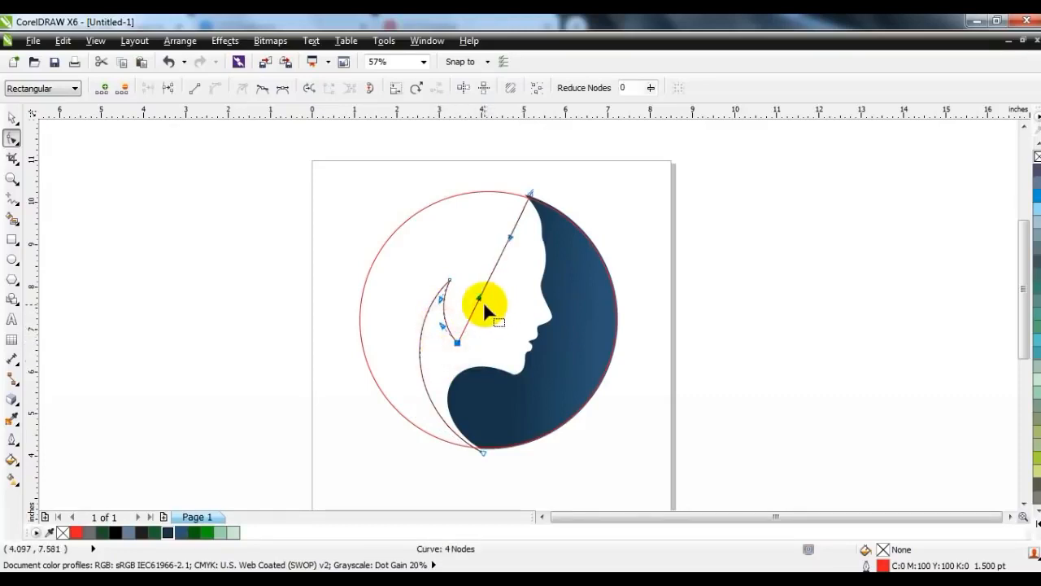
- Curve the inner segment into the face area, forming the hair's pointed inner tip
click(511, 239)
drag(542, 254, 579, 254)
drag(480, 300, 446, 258)
drag(576, 255, 554, 290)
drag(530, 192, 529, 190)
drag(554, 290, 554, 298)
click(9, 124)
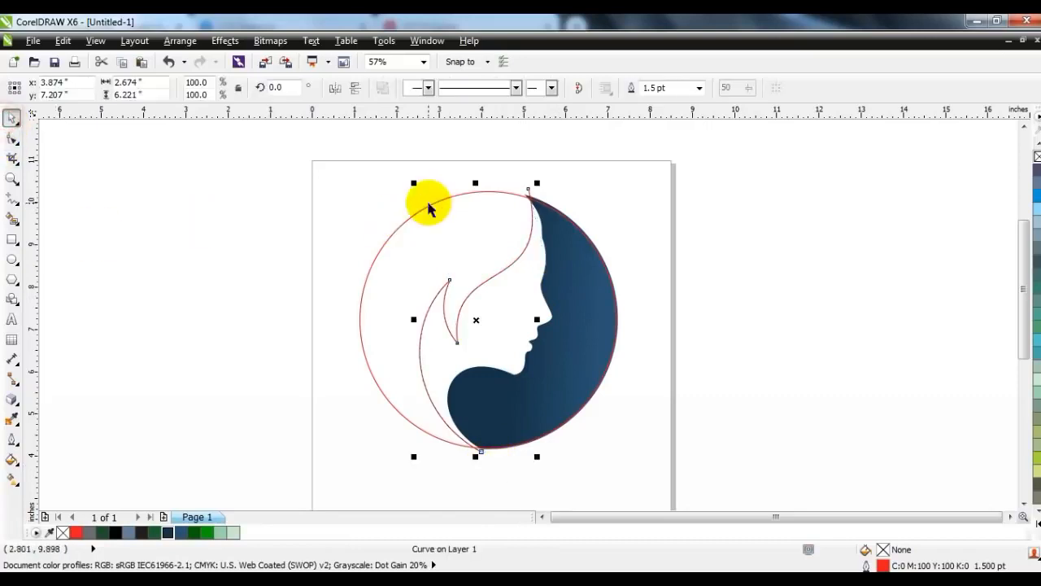
- Trim the circle with the hair curve and delete the leftover curve
shift+click(430, 201)
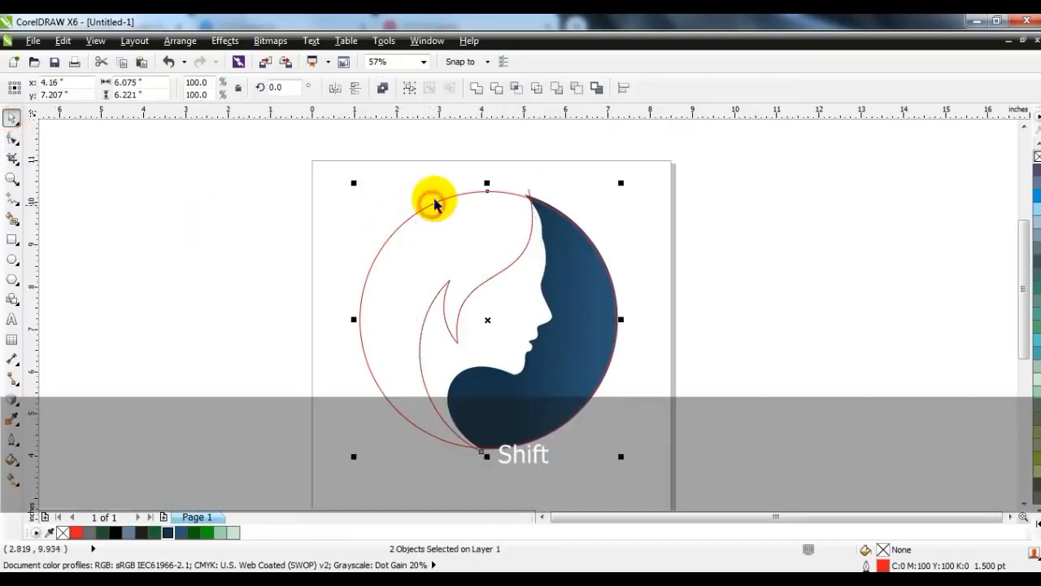
click(494, 88)
click(468, 139)
click(530, 192)
key(Delete)
- Break apart the trimmed circle and delete the unwanted piece above the face
click(465, 192)
click(388, 90)
click(560, 164)
click(557, 215)
key(Delete)
click(679, 214)
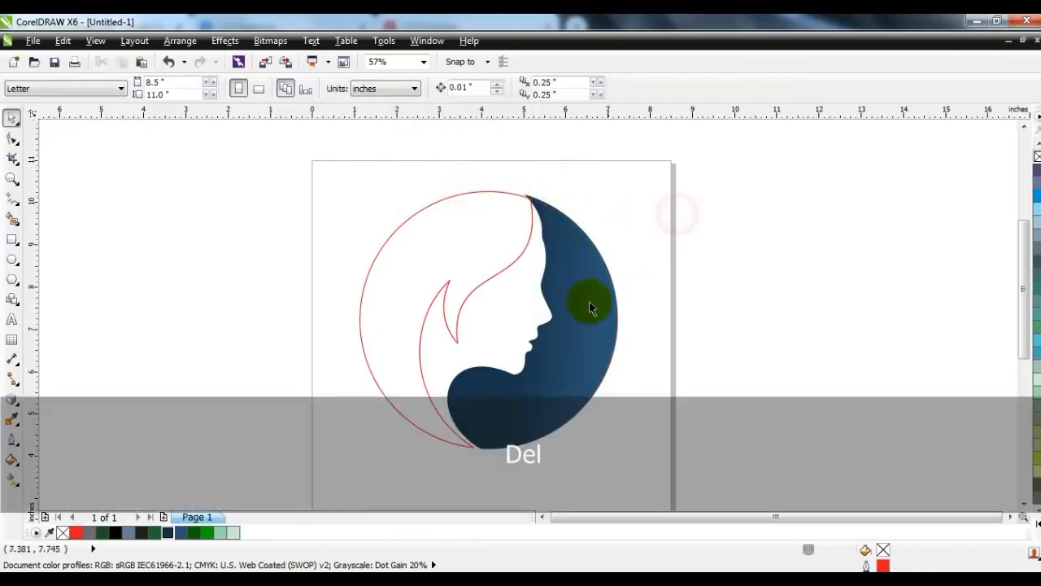
- Enlarge the hair shape to 101.2%, fill it dark green, and remove its outline
click(489, 270)
drag(352, 185, 349, 183)
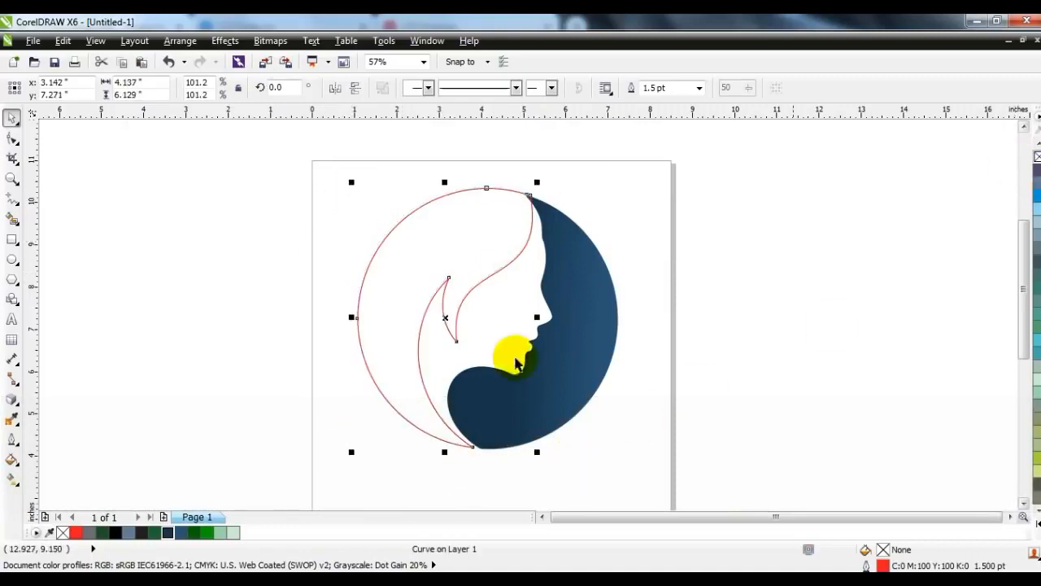
click(194, 534)
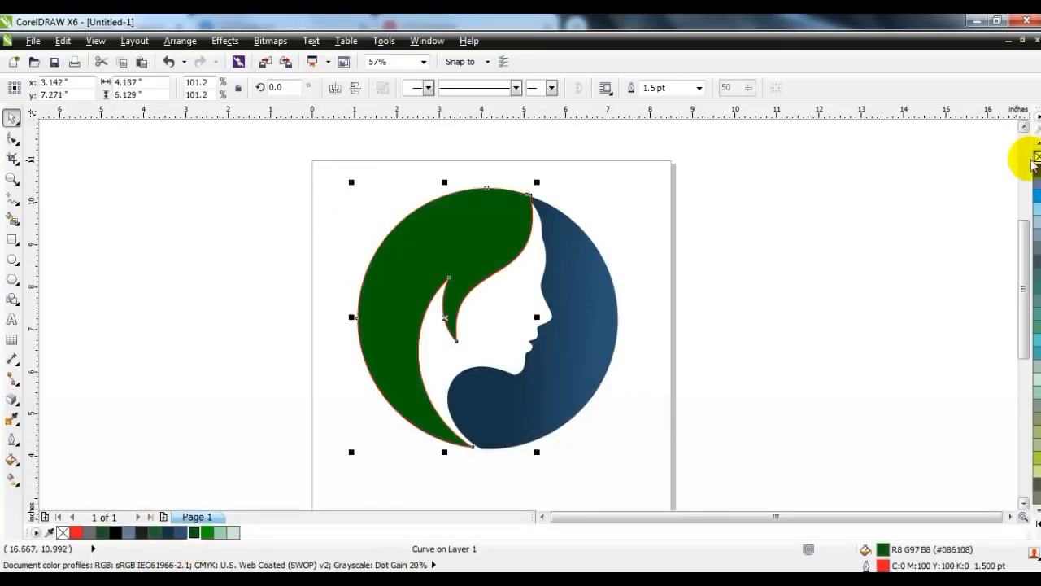
right_click(1036, 156)
click(787, 257)
click(389, 258)
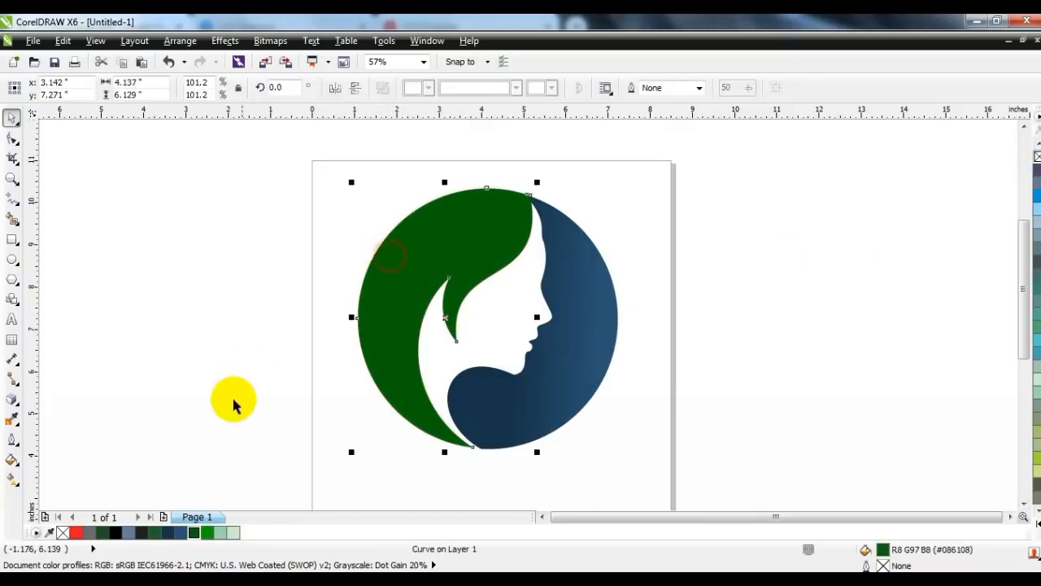
click(13, 197)
- Draw a line from the hair's top tip to its bottom, convert it to a curve, and bend it leftward
click(531, 195)
click(473, 450)
click(12, 138)
click(216, 89)
drag(470, 165, 548, 229)
drag(515, 275, 455, 231)
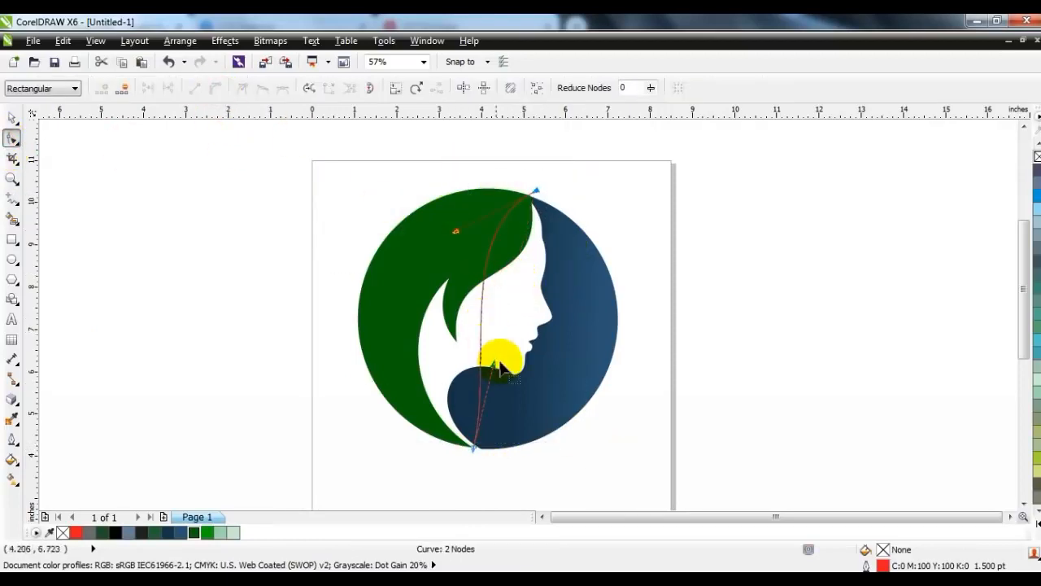
drag(493, 363, 334, 358)
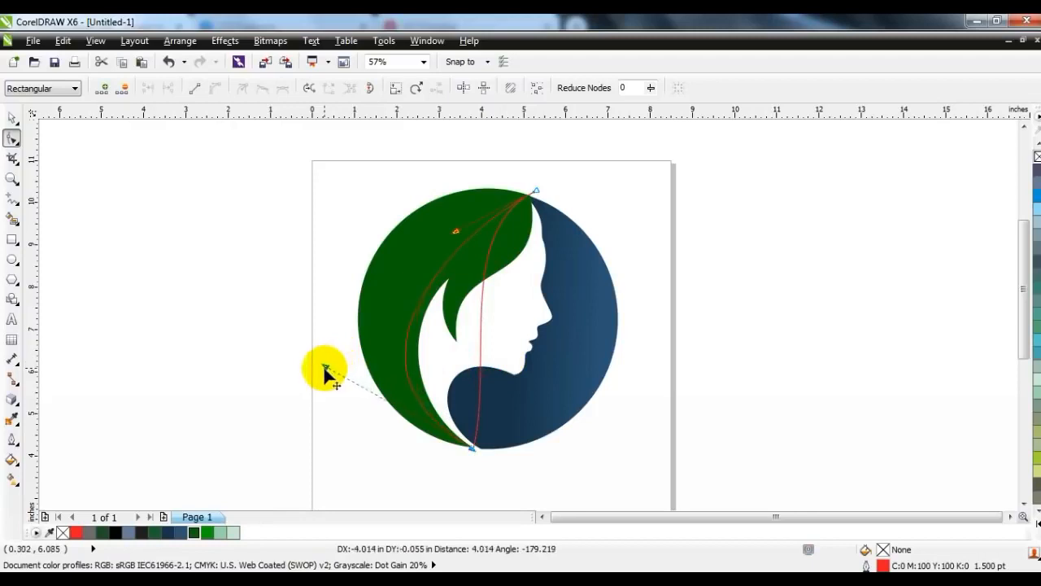
drag(457, 235, 415, 193)
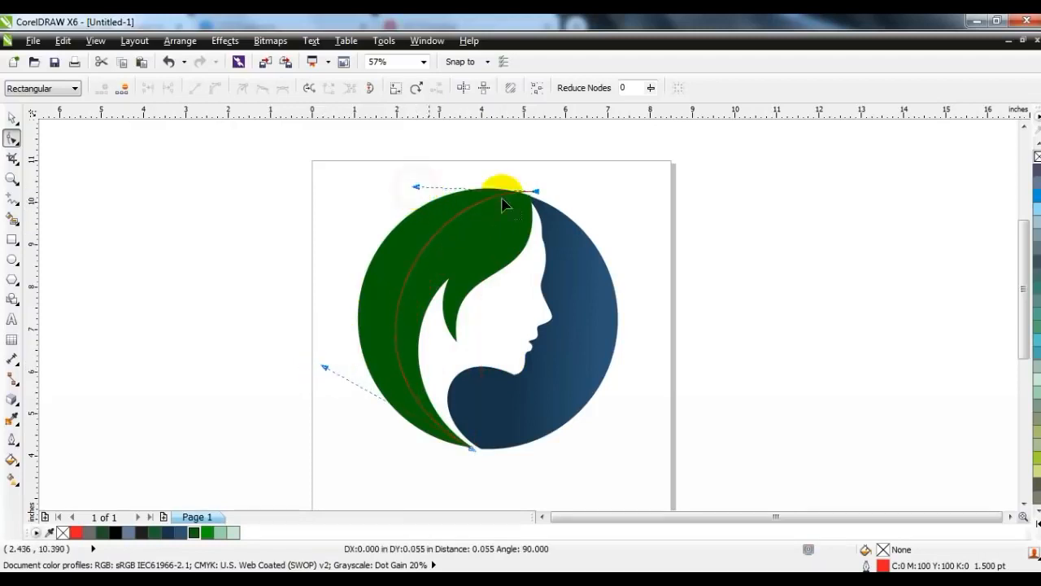
drag(536, 194, 540, 201)
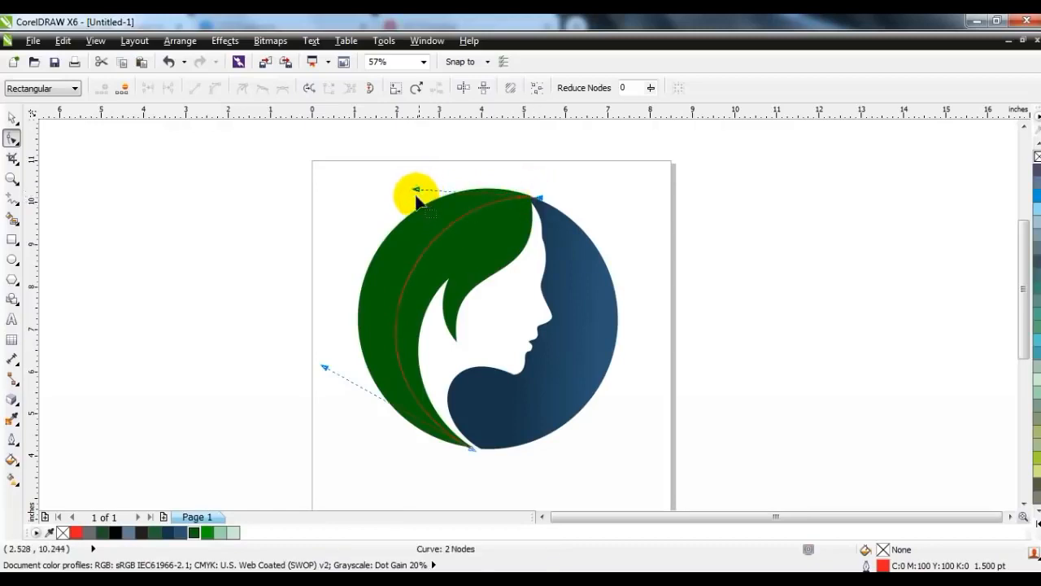
- Give the curve a black outline and Smart Fill the area between it and the face
click(12, 118)
right_click(124, 533)
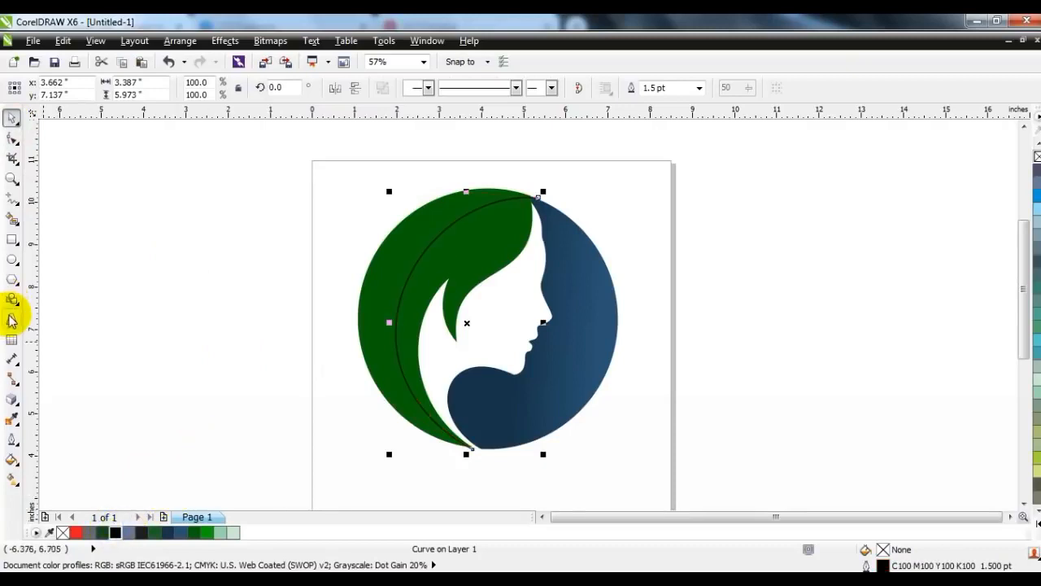
click(12, 218)
click(479, 242)
- Delete the guide curve and fill the new inner hair region dark green
click(12, 118)
click(635, 158)
click(535, 208)
key(Delete)
click(491, 234)
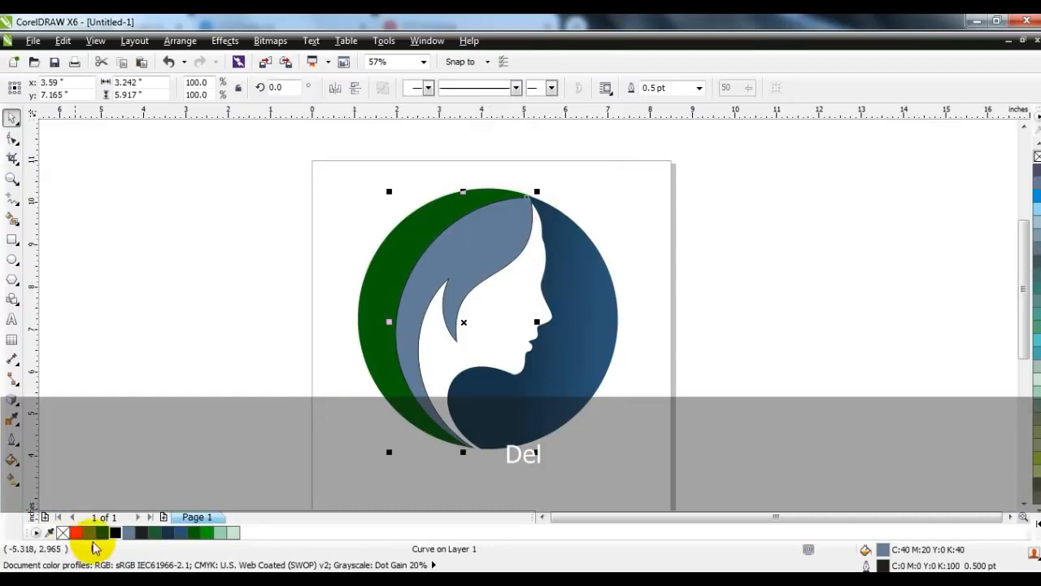
click(193, 532)
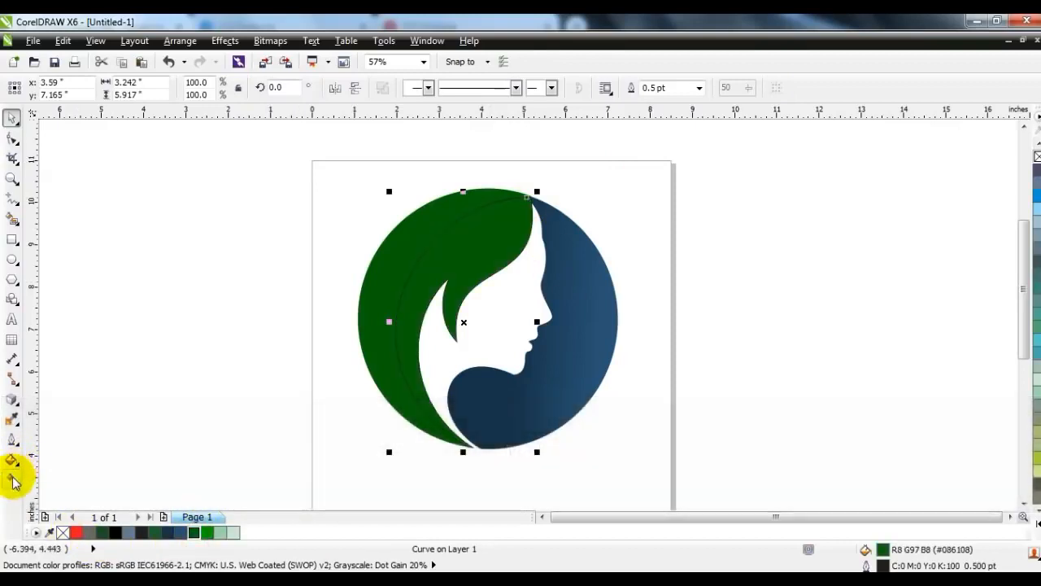
- Apply green linear fountain fills to the inner hair curl and outer crescent, adjusting their directions
click(12, 479)
drag(473, 226, 424, 400)
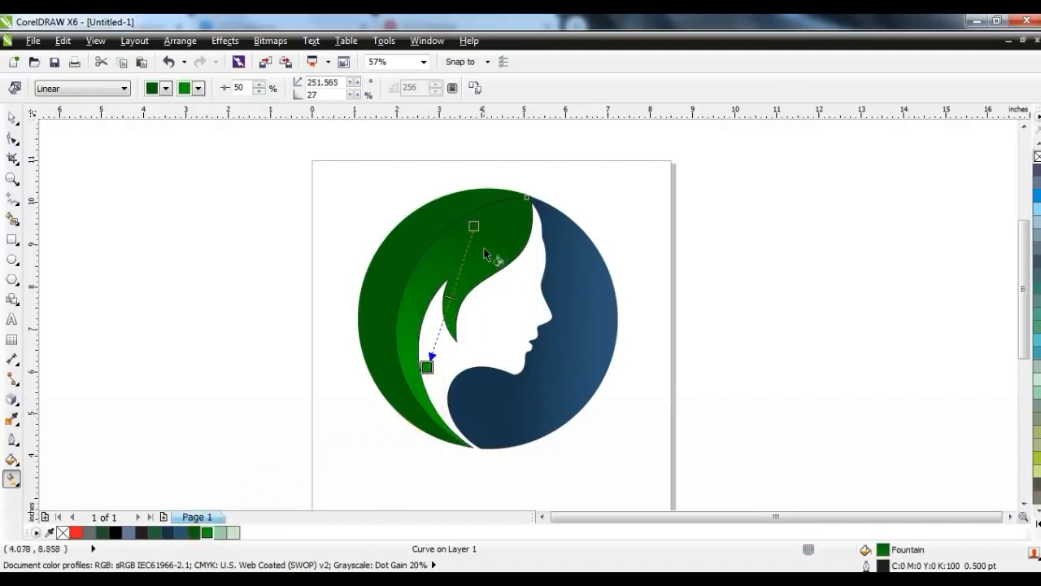
click(420, 230)
drag(374, 301, 379, 430)
drag(207, 534, 397, 472)
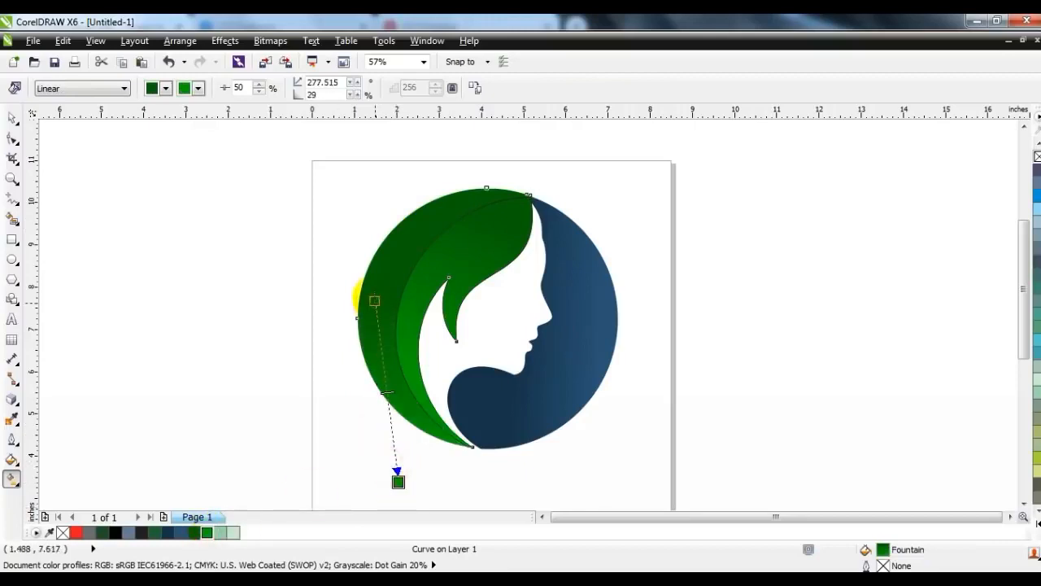
click(453, 259)
drag(432, 358, 426, 305)
drag(478, 217, 529, 186)
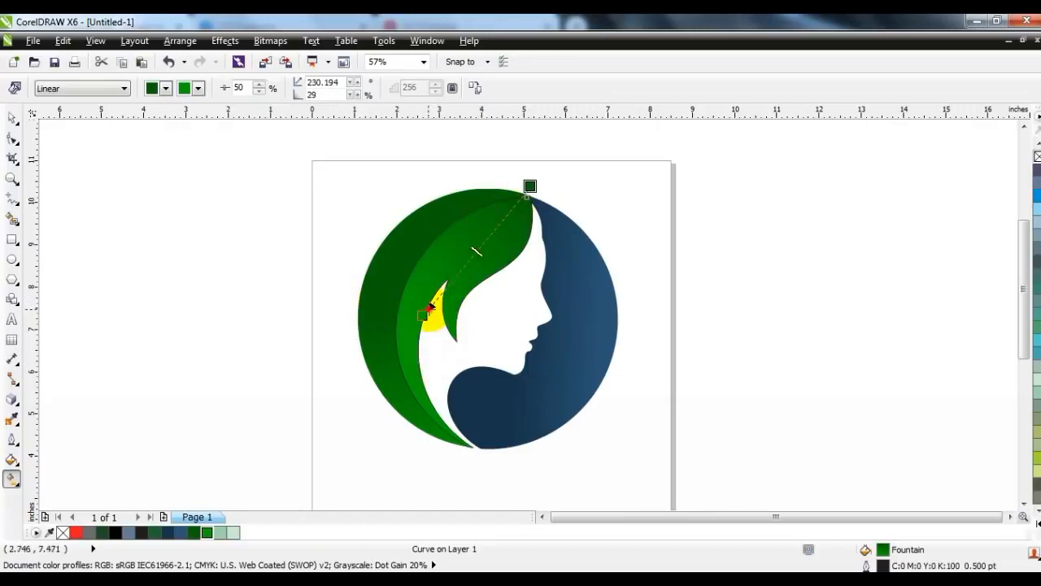
drag(398, 480, 383, 452)
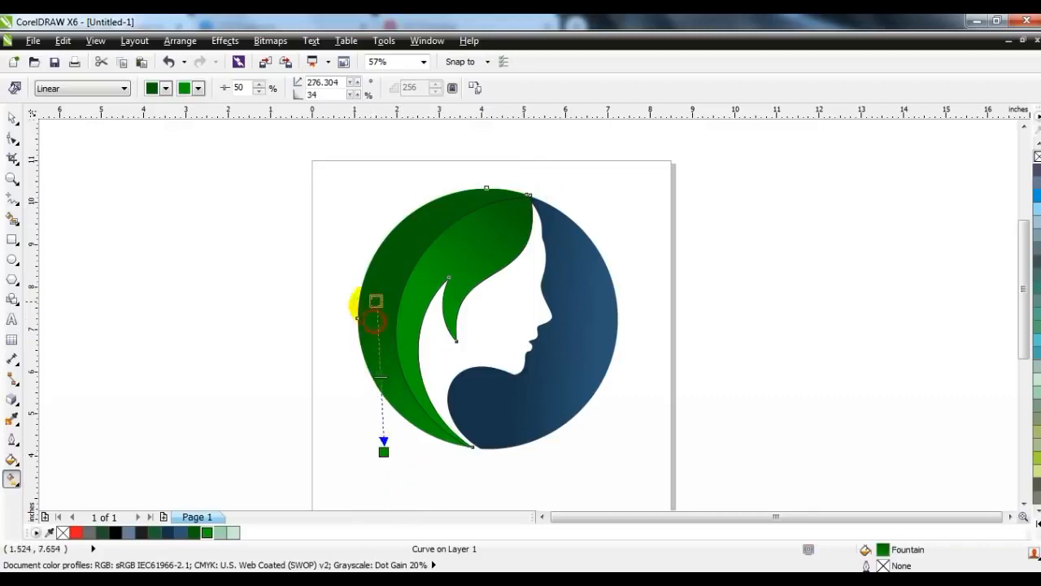
- Group the three logo shapes with Ctrl+G, shrink the group slightly, and preview it full screen
click(11, 118)
drag(230, 150, 633, 475)
click(190, 326)
drag(255, 160, 554, 354)
key(ctrl+g)
drag(586, 391, 580, 385)
click(628, 427)
drag(663, 437, 321, 171)
key(shift+F2)
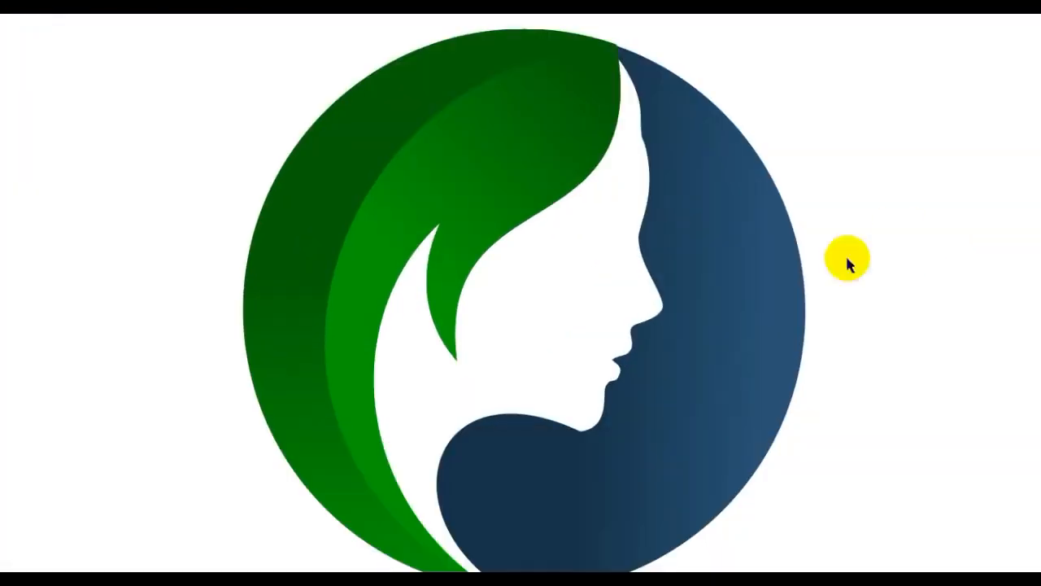
- Move the logo lower on the page and zoom in on the top of the circle
key(F3)
key(Escape)
drag(670, 312, 672, 374)
click(765, 322)
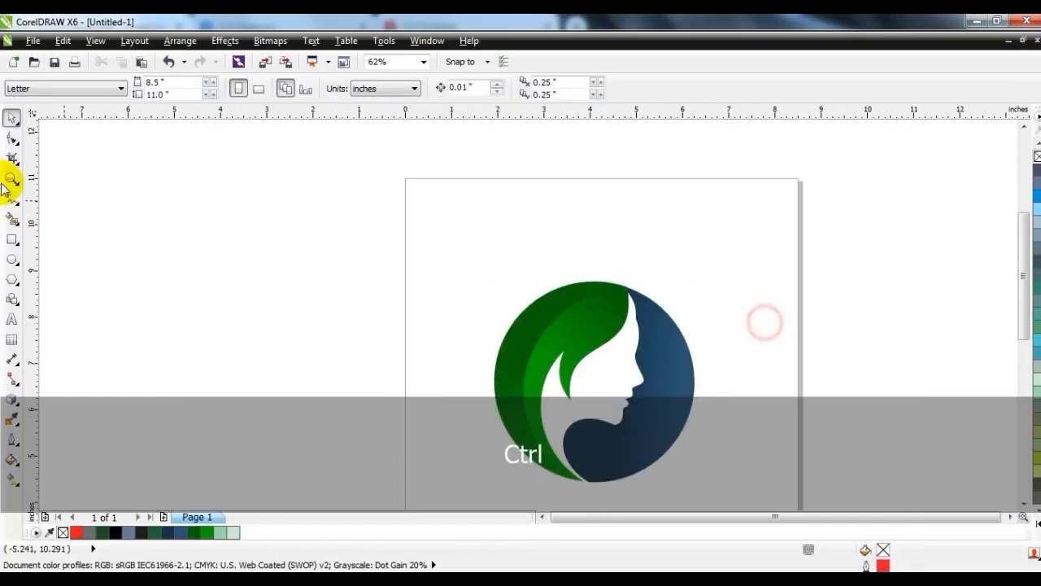
click(9, 179)
mouse_move(474, 160)
mouse_down()
mouse_move(538, 211)
mouse_move(875, 395)
mouse_up()
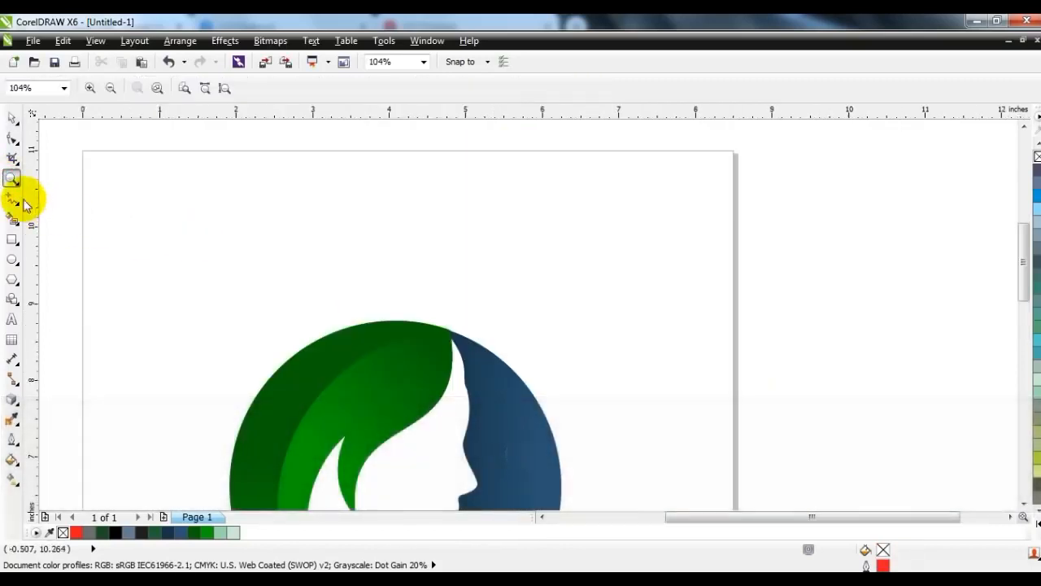
- Draw a freehand line above the circle and bend both sides into a leaf shape
click(9, 198)
click(450, 328)
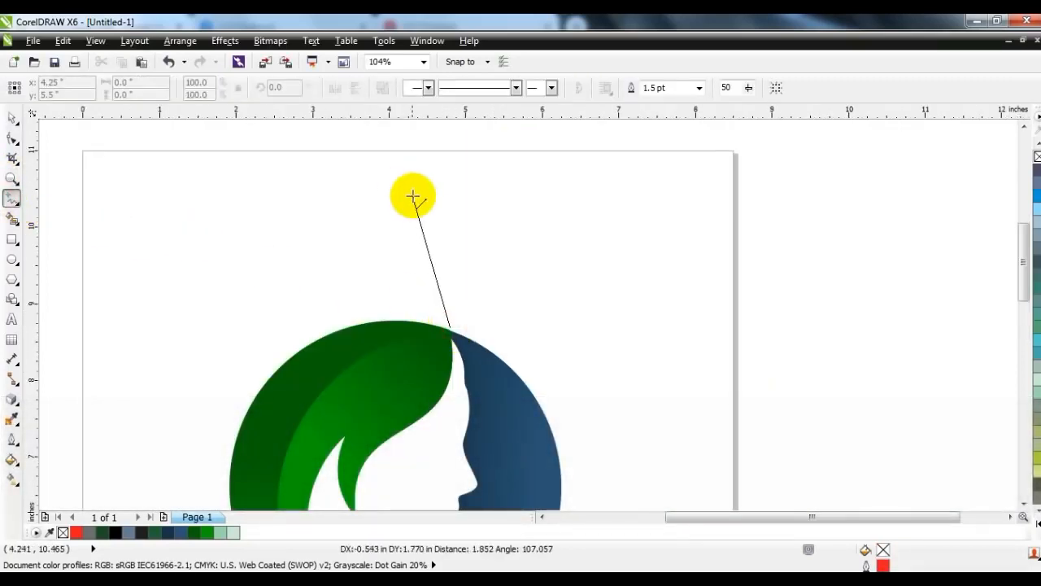
double_click(424, 204)
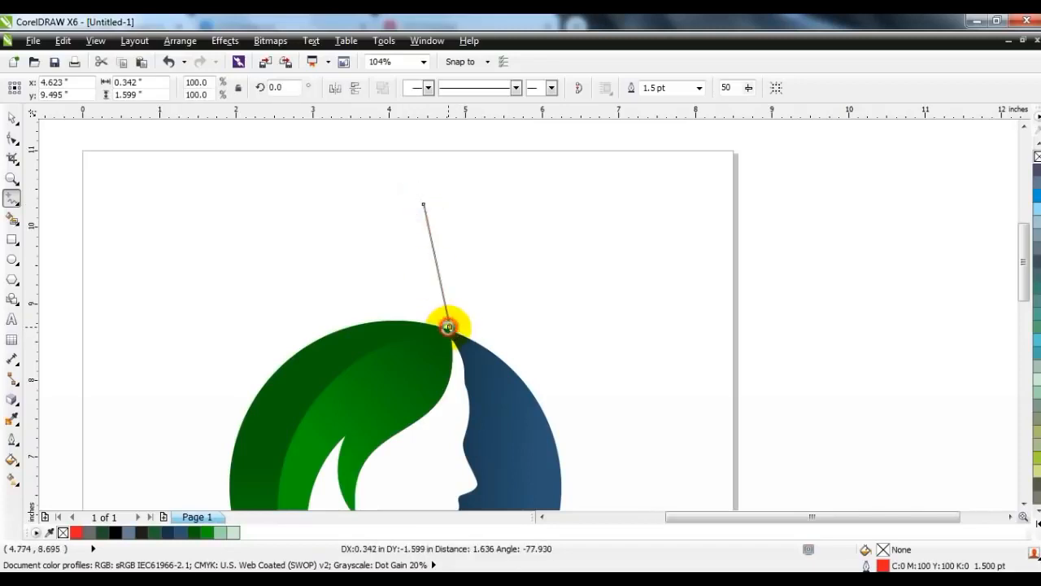
click(449, 327)
click(13, 139)
drag(170, 156, 549, 387)
drag(437, 279, 454, 266)
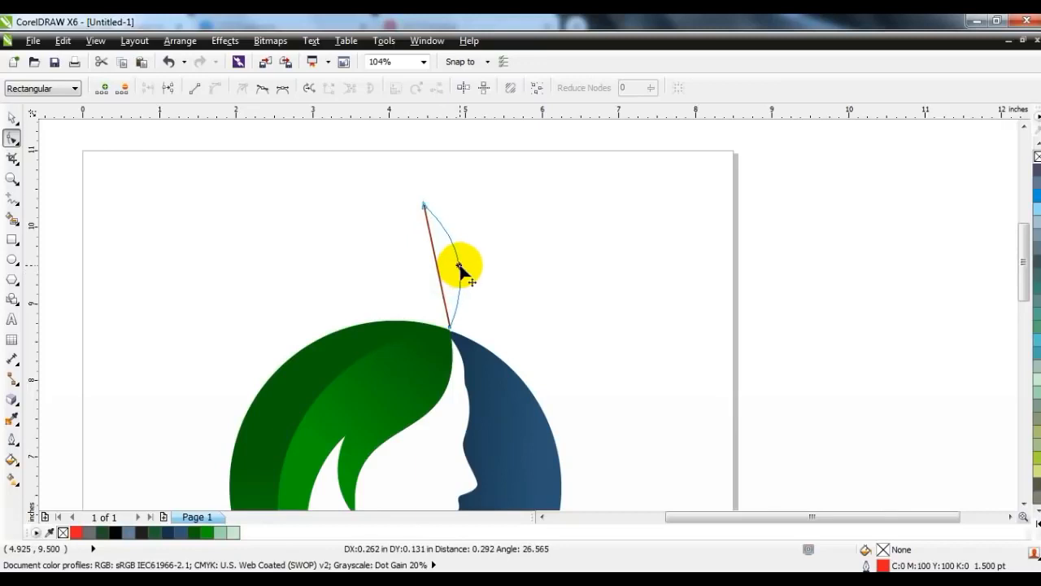
drag(464, 268, 411, 277)
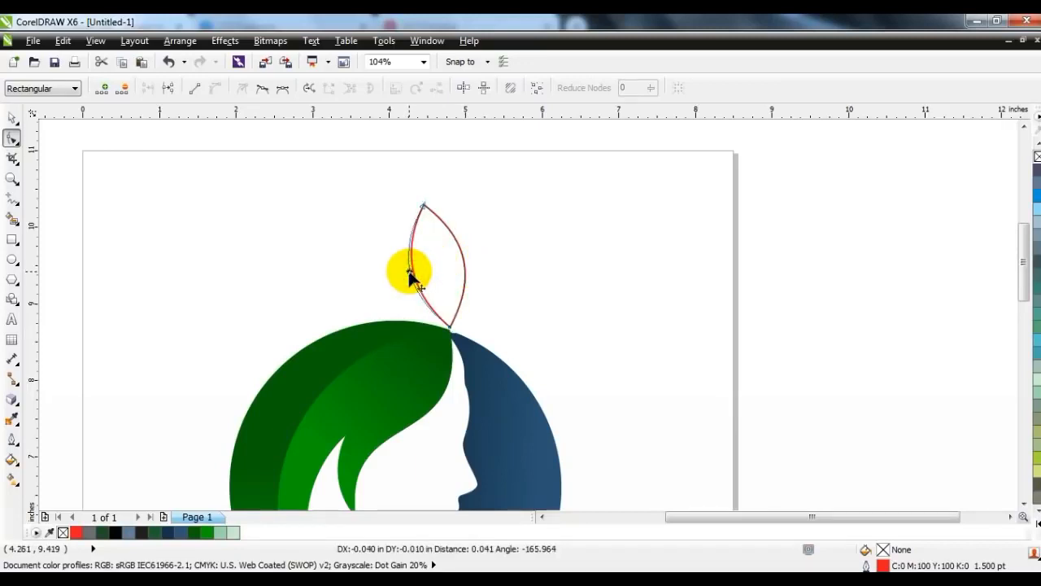
- Draw a midrib from leaf tip to base and Smart Fill both leaf halves
click(12, 197)
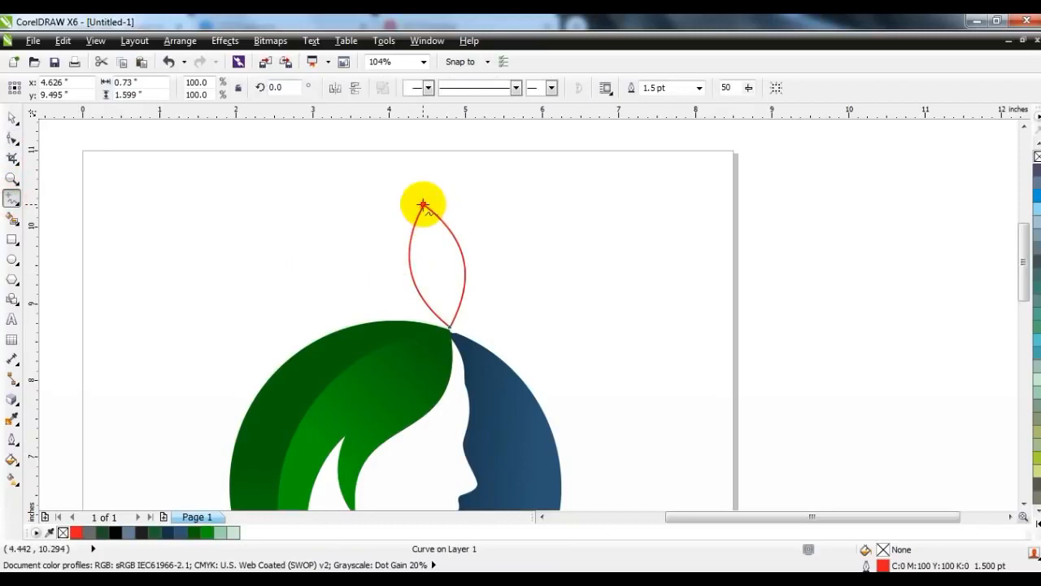
click(423, 204)
click(446, 332)
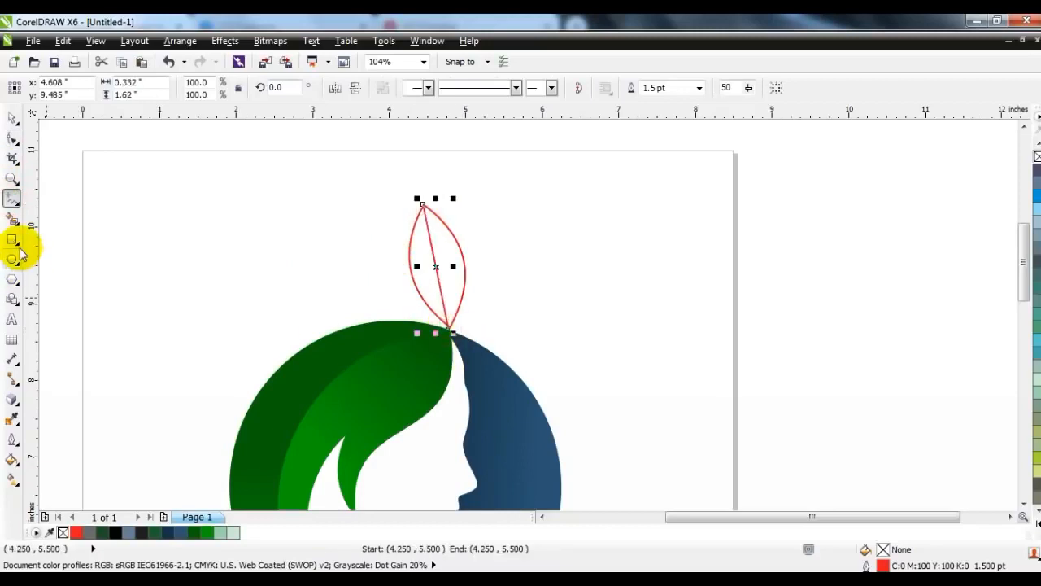
click(13, 218)
click(423, 277)
click(449, 274)
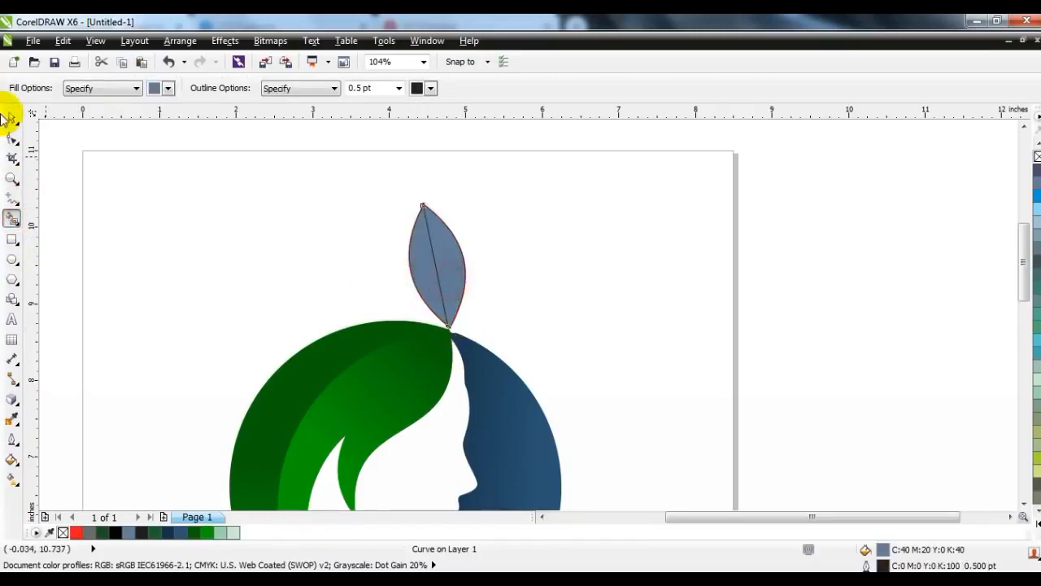
- Give both leaf halves green linear gradients running between the base and tip
click(12, 118)
click(477, 239)
click(446, 260)
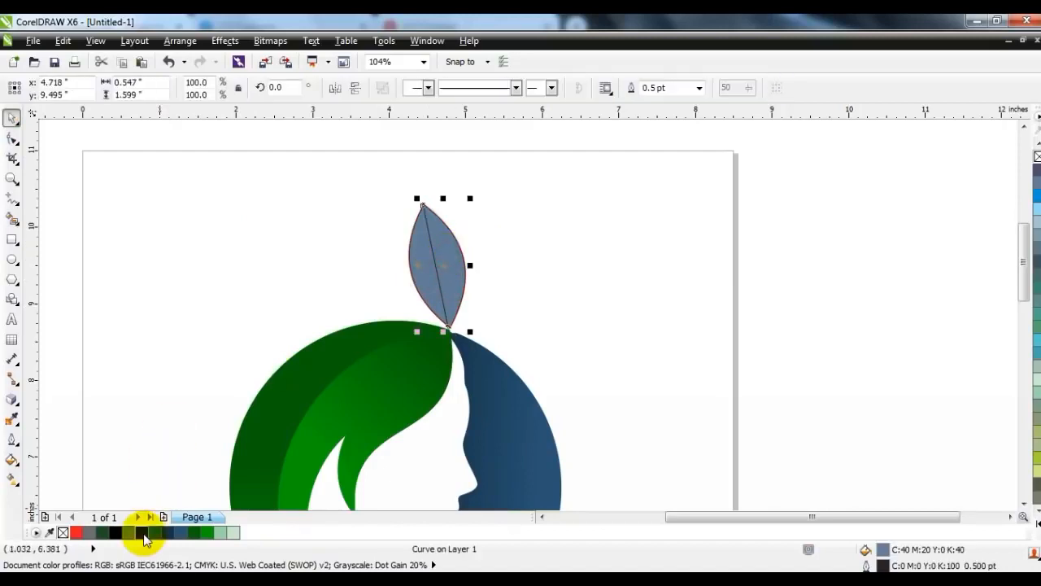
click(195, 532)
key(g)
drag(444, 303, 439, 218)
click(208, 532)
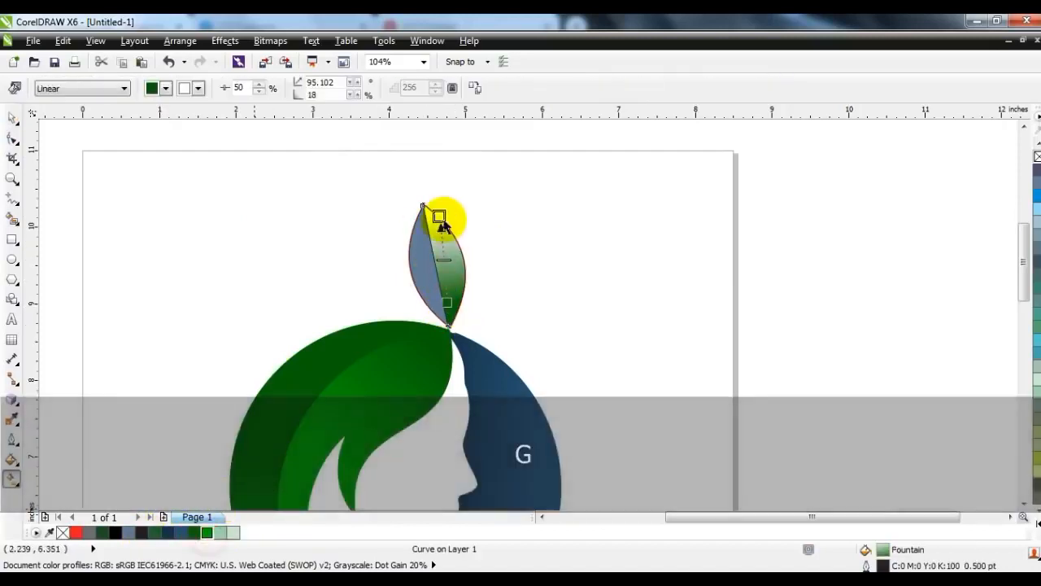
click(417, 279)
click(193, 532)
drag(412, 242, 426, 320)
drag(213, 535, 424, 316)
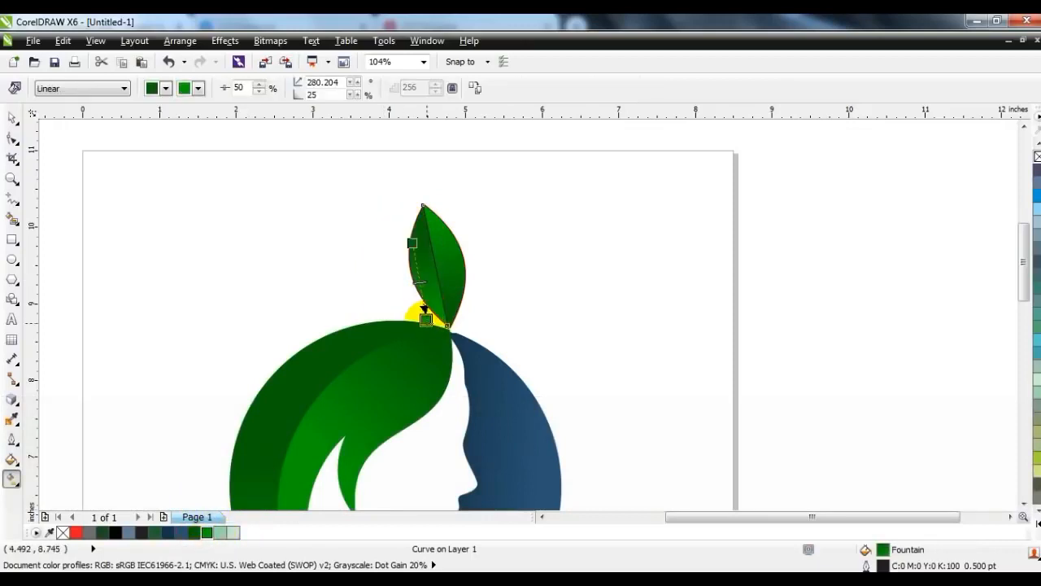
- Select all the leaf pieces and remove their outline
click(13, 122)
click(183, 190)
drag(235, 163, 483, 348)
right_click(1038, 156)
click(694, 253)
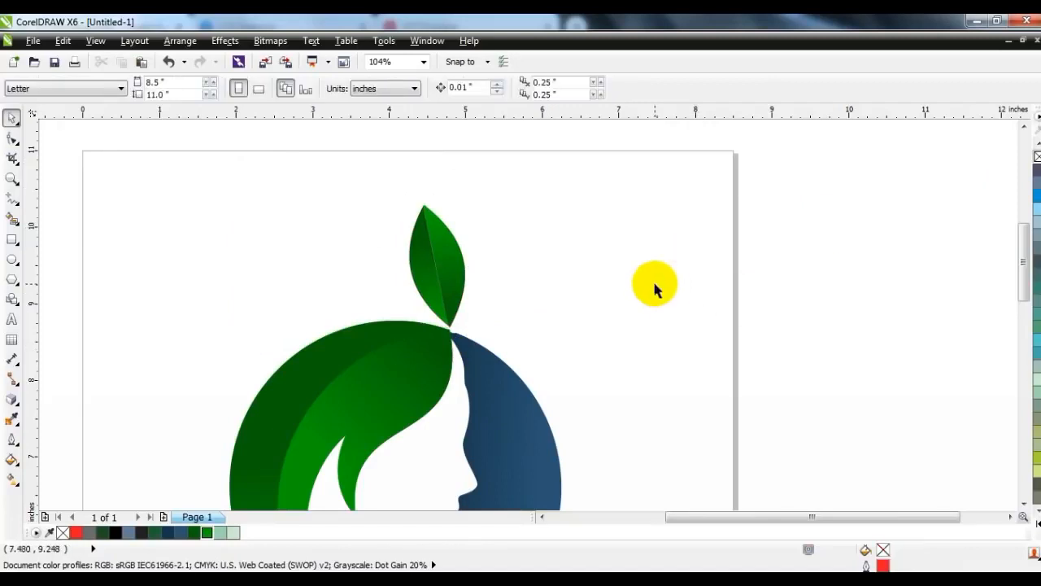
- Draw a small circle to the left of the leaf stem
key(F4)
key(Escape)
click(794, 271)
click(12, 258)
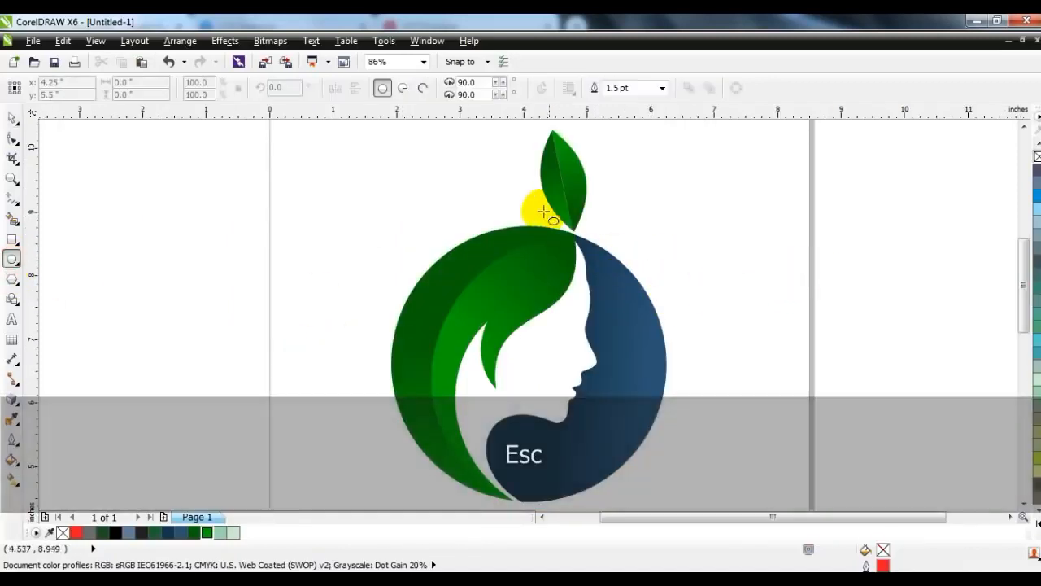
drag(513, 193, 465, 205)
- Fill the small circle with a dark-green-to-green linear gradient contained inside it
click(12, 118)
click(193, 532)
key(g)
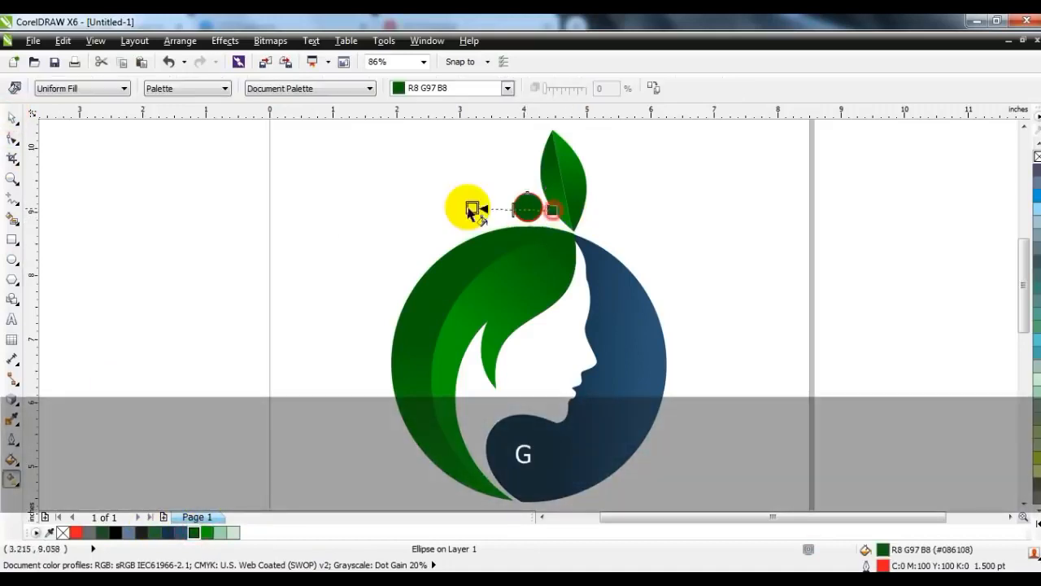
drag(206, 534, 464, 207)
drag(553, 210, 535, 207)
drag(464, 206, 511, 204)
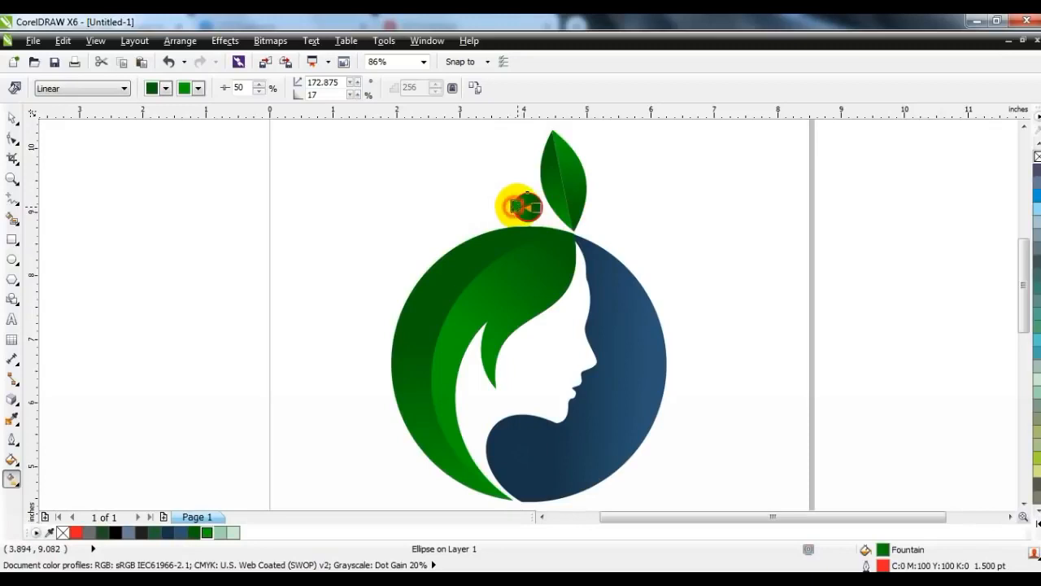
click(12, 118)
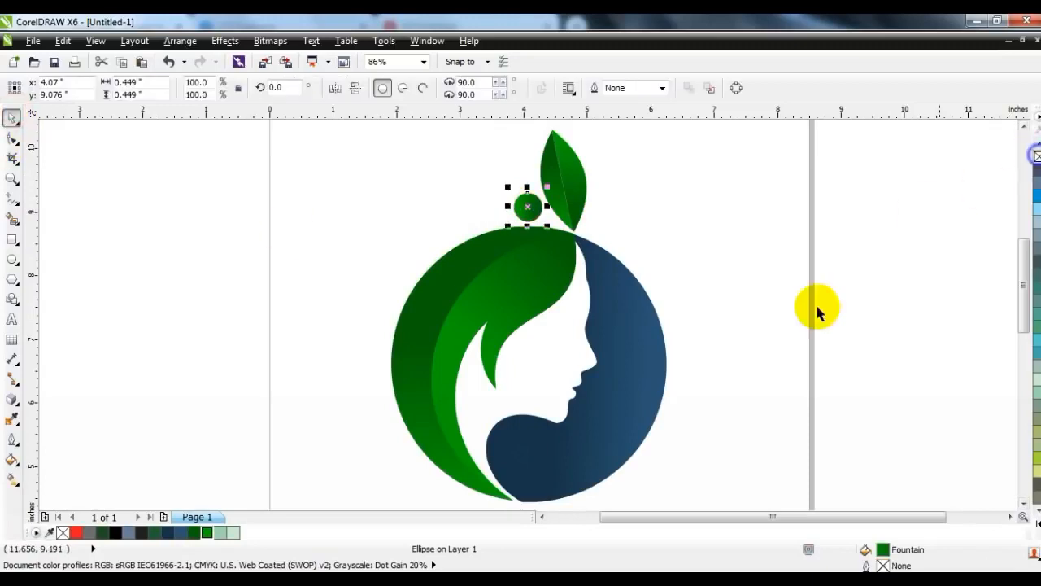
click(773, 324)
- Select all six logo pieces and group them with Ctrl+G
key(F3)
key(Escape)
drag(697, 453, 470, 203)
key(ctrl+g)
click(772, 275)
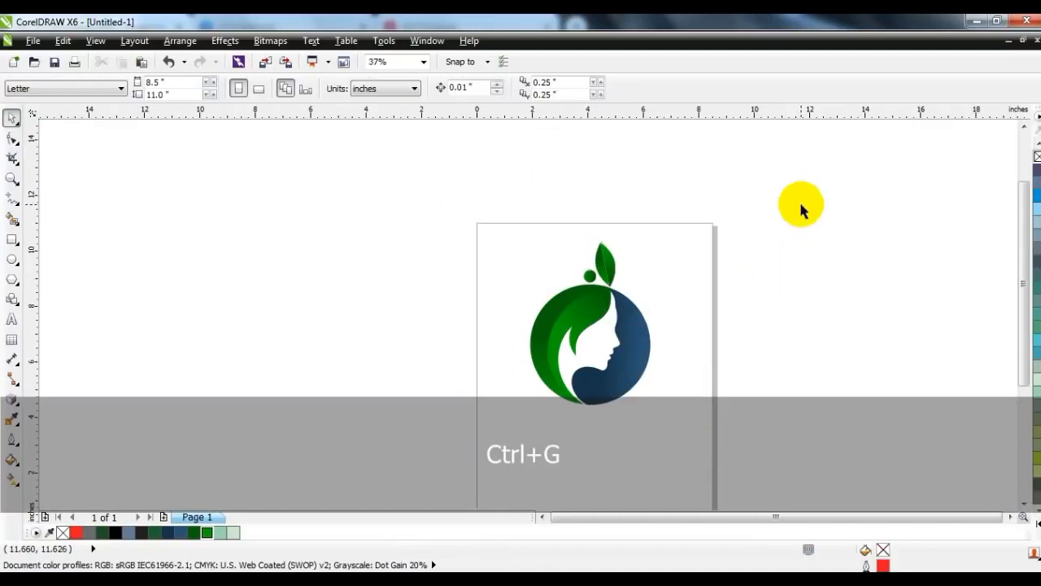
key(F4)
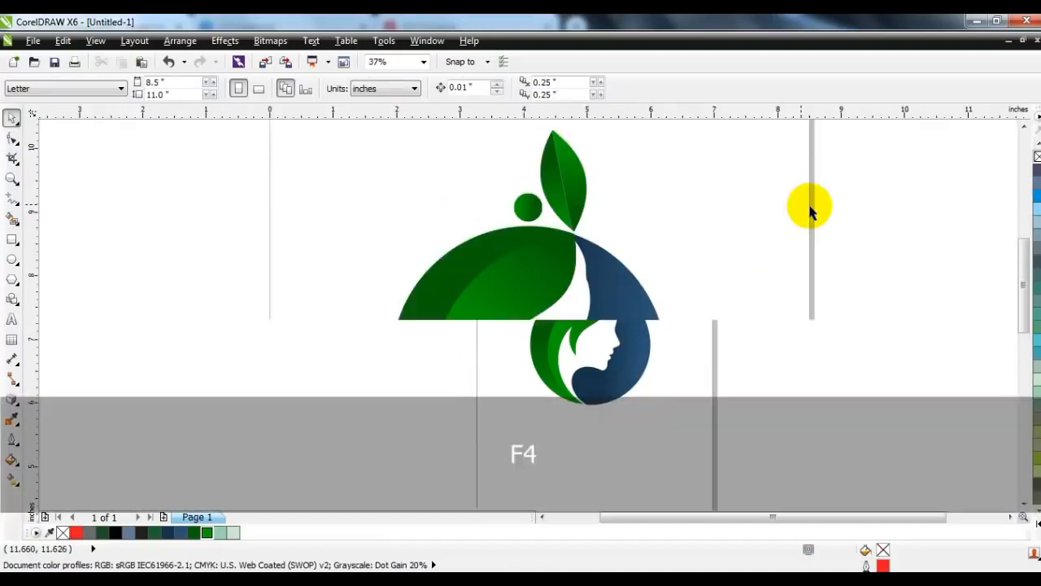